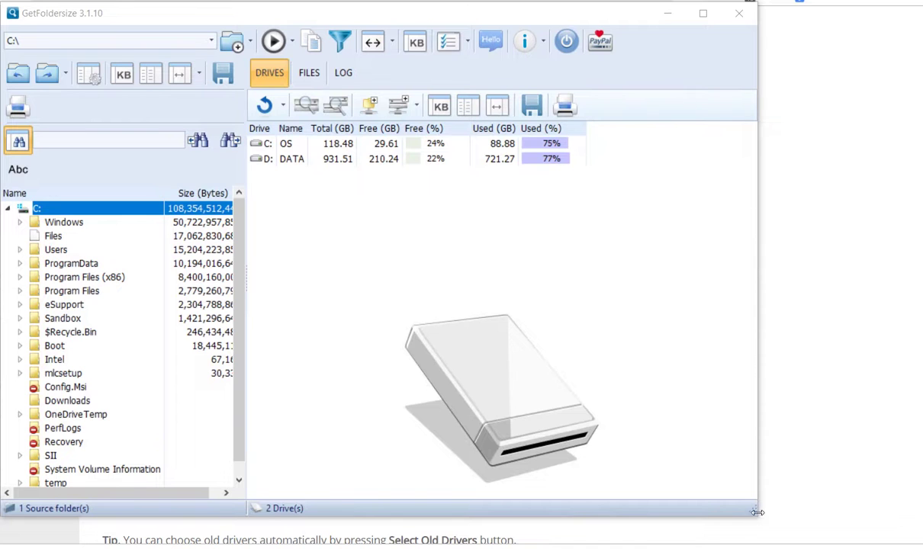
Widen the GetFolderSize window to the screen edge and make it taller to show full byte sizes.
{"action": "left_click_drag", "start_coordinate": [756, 516], "coordinate": [919, 543]}
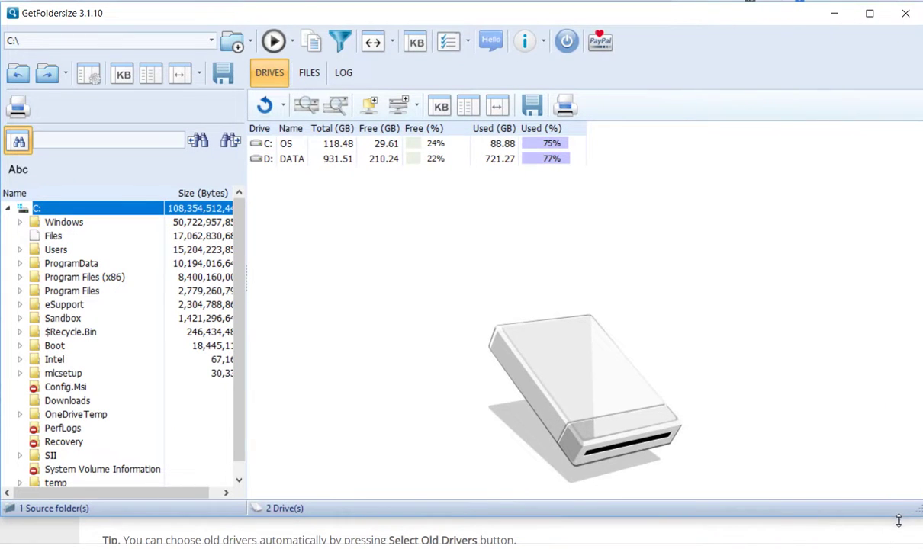
{"action": "left_click_drag", "start_coordinate": [920, 543], "coordinate": [890, 546]}
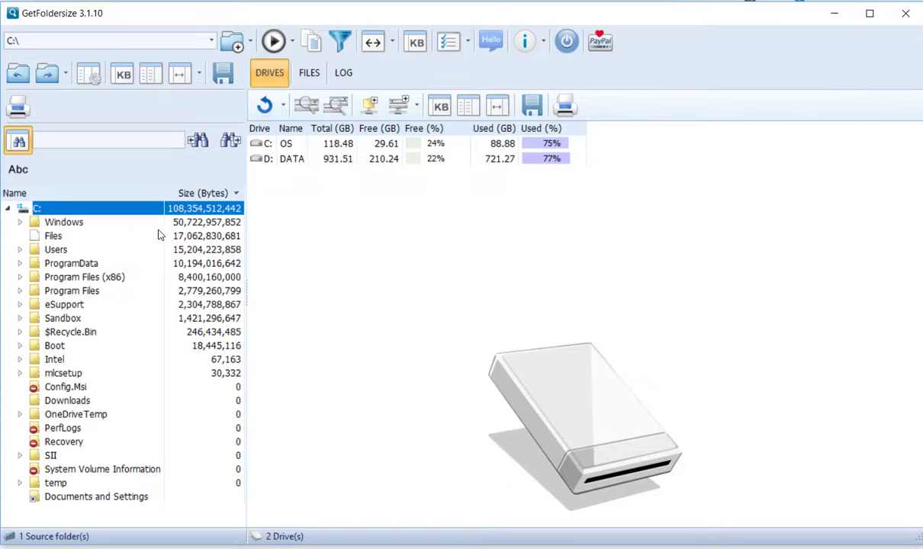
Expand Windows > System32 > DriverStore > FileRepository and widen the folder tree pane.
{"action": "left_click", "coordinate": [19, 221]}
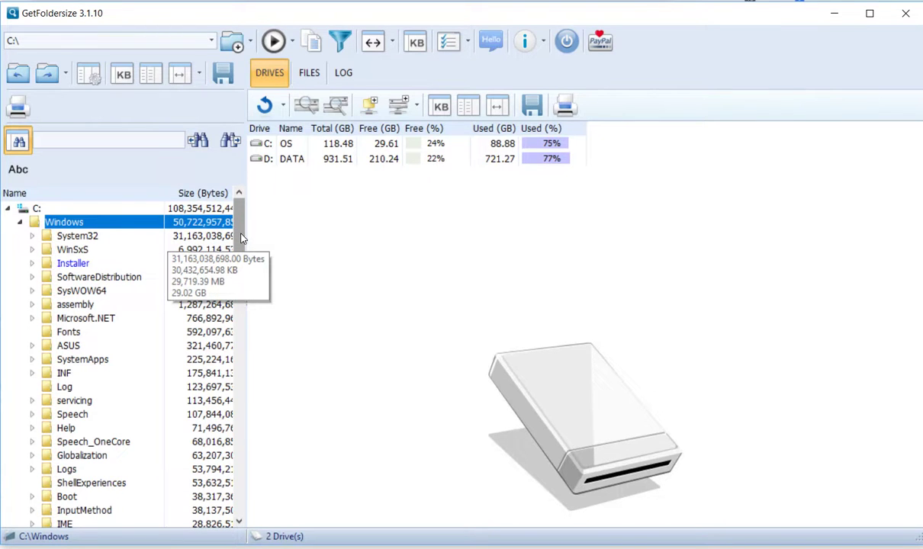
{"action": "left_click", "coordinate": [32, 236]}
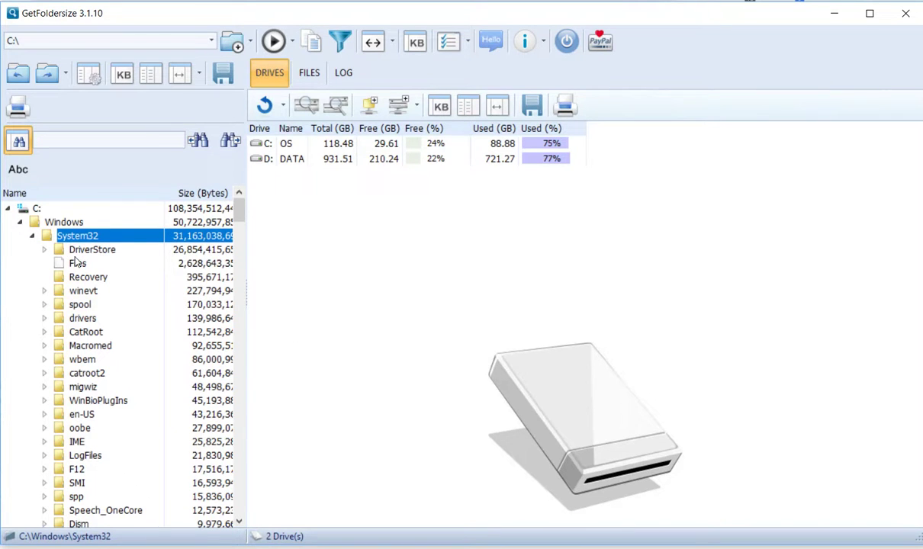
{"action": "left_click", "coordinate": [44, 251]}
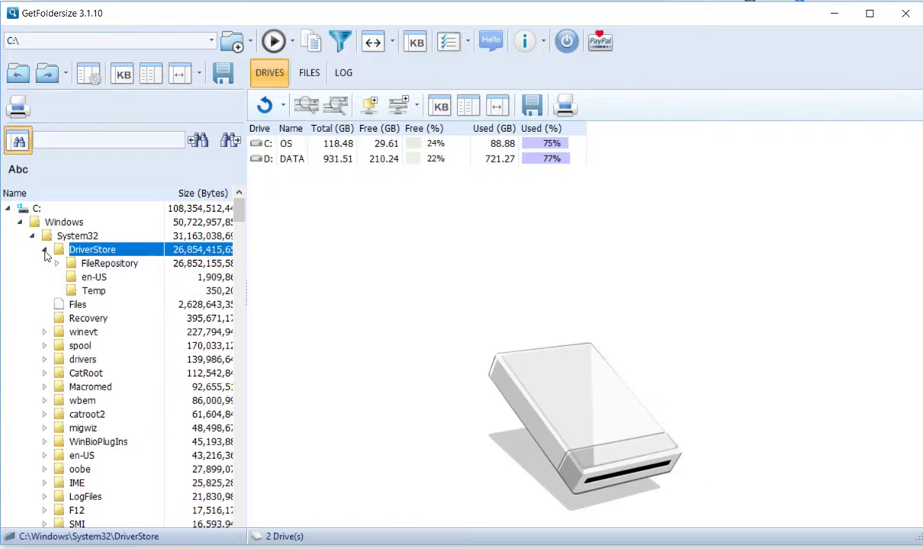
{"action": "left_click", "coordinate": [56, 263]}
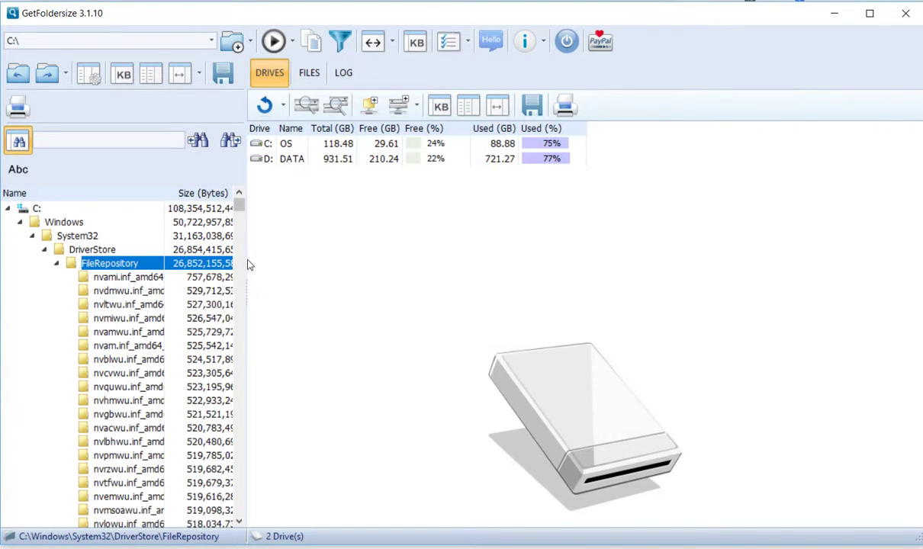
{"action": "mouse_move", "coordinate": [245, 265]}
{"action": "left_mouse_down"}
{"action": "mouse_move", "coordinate": [367, 276]}
{"action": "mouse_move", "coordinate": [359, 276]}
{"action": "left_mouse_up"}
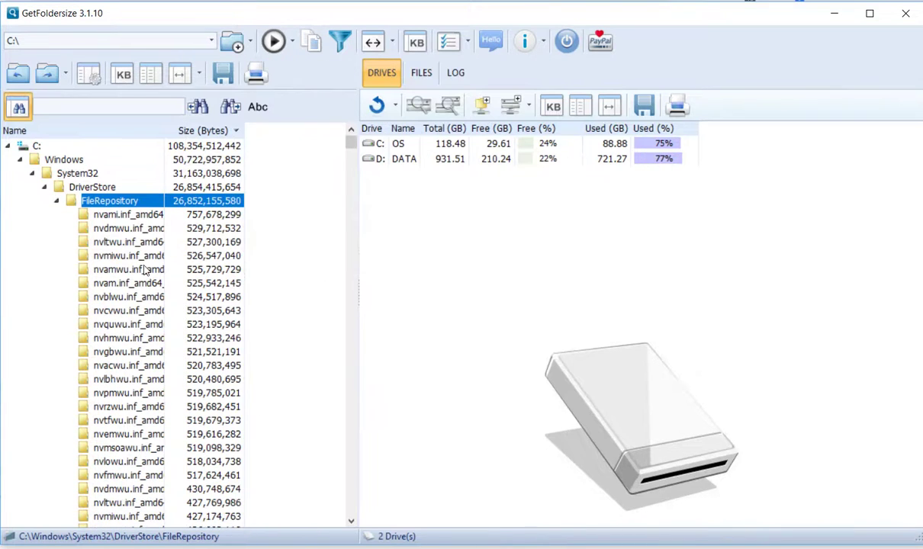
{"action": "mouse_move", "coordinate": [204, 145]}
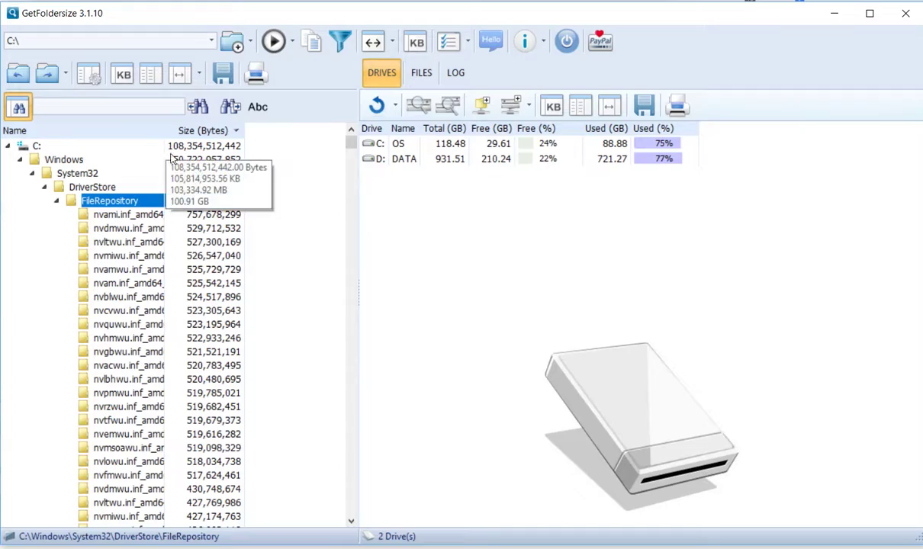
{"action": "mouse_move", "coordinate": [351, 143]}
{"action": "left_mouse_down"}
{"action": "mouse_move", "coordinate": [365, 387]}
{"action": "mouse_move", "coordinate": [377, 135]}
{"action": "left_mouse_up"}
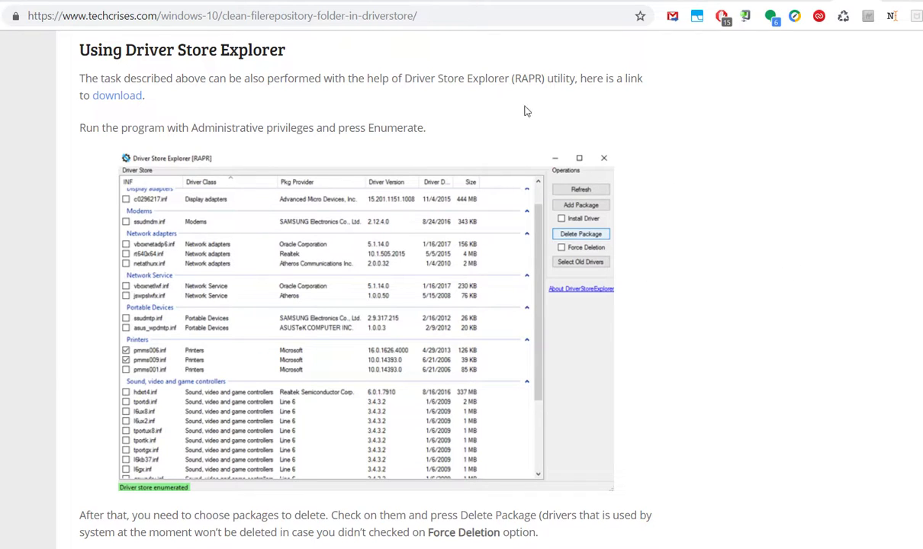
{"action": "scroll", "coordinate": [191, 72], "scroll_direction": "up", "scroll_amount": 2}
{"action": "scroll", "coordinate": [114, 65], "scroll_direction": "down", "scroll_amount": 2}
{"action": "scroll", "coordinate": [344, 289], "scroll_direction": "down", "scroll_amount": 10}
{"action": "scroll", "coordinate": [344, 290], "scroll_direction": "down", "scroll_amount": 10}
{"action": "scroll", "coordinate": [343, 290], "scroll_direction": "down", "scroll_amount": 5}
{"action": "scroll", "coordinate": [344, 289], "scroll_direction": "down", "scroll_amount": 10}
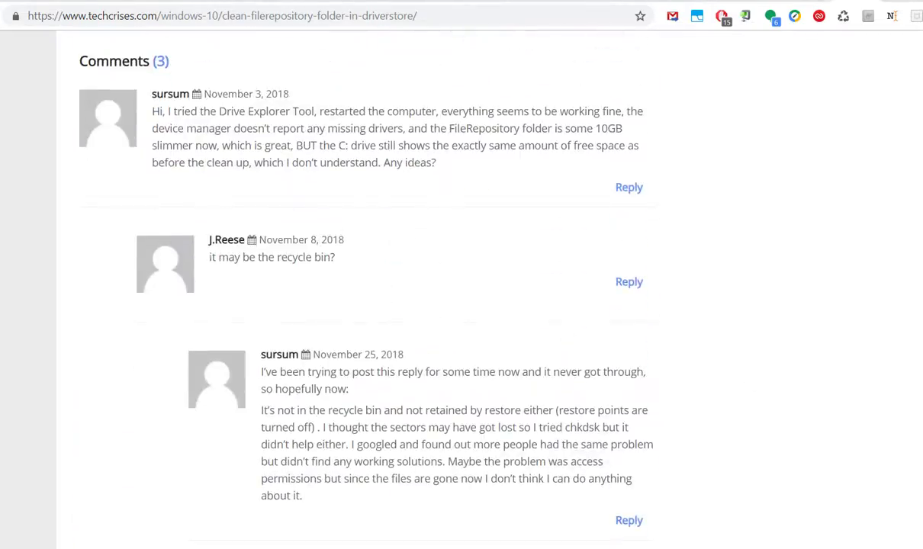
{"action": "scroll", "coordinate": [343, 289], "scroll_direction": "up", "scroll_amount": 10}
{"action": "scroll", "coordinate": [343, 290], "scroll_direction": "up", "scroll_amount": 10}
{"action": "scroll", "coordinate": [343, 290], "scroll_direction": "up", "scroll_amount": 10}
{"action": "scroll", "coordinate": [343, 290], "scroll_direction": "down", "scroll_amount": 4}
{"action": "scroll", "coordinate": [343, 290], "scroll_direction": "up", "scroll_amount": 1}
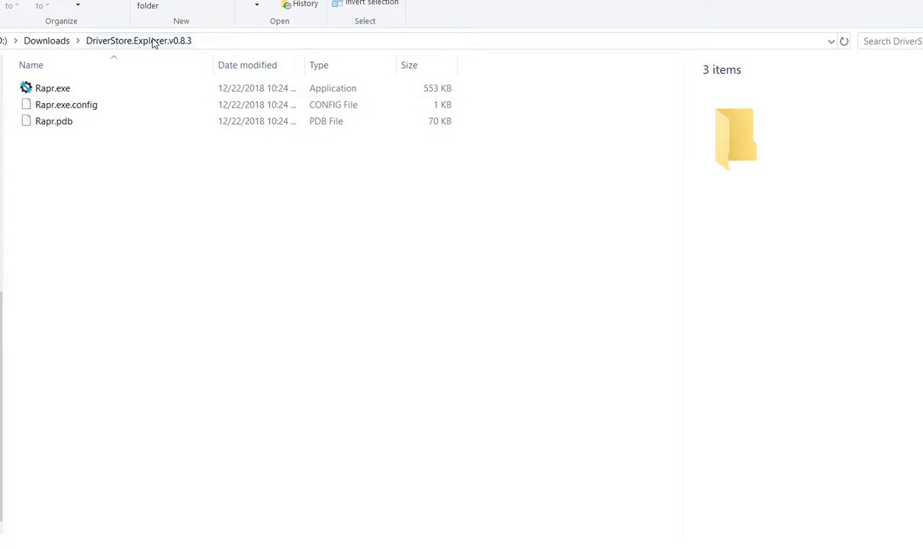
Scan Rapr.exe with Windows Defender (0 threats found), then close File Explorer.
{"action": "left_click", "coordinate": [55, 87]}
{"action": "right_click", "coordinate": [54, 90]}
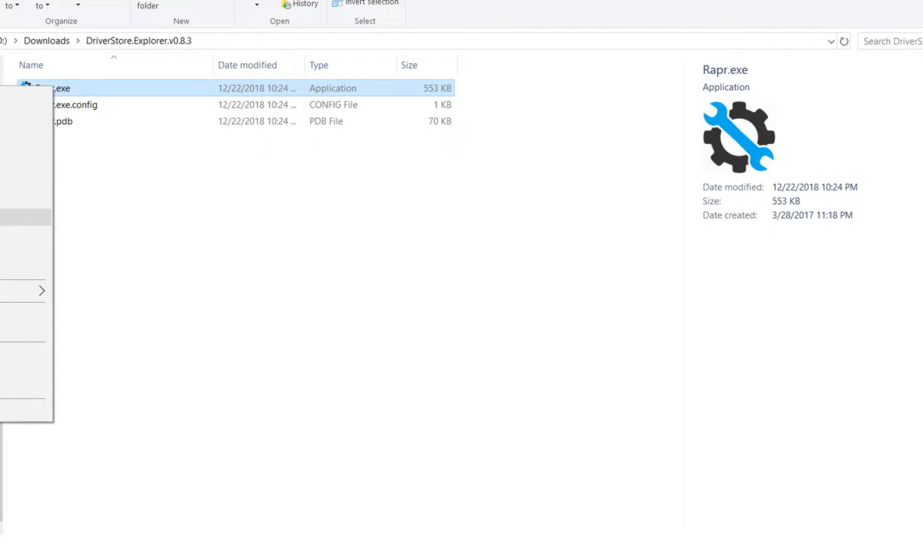
{"action": "left_click", "coordinate": [23, 217]}
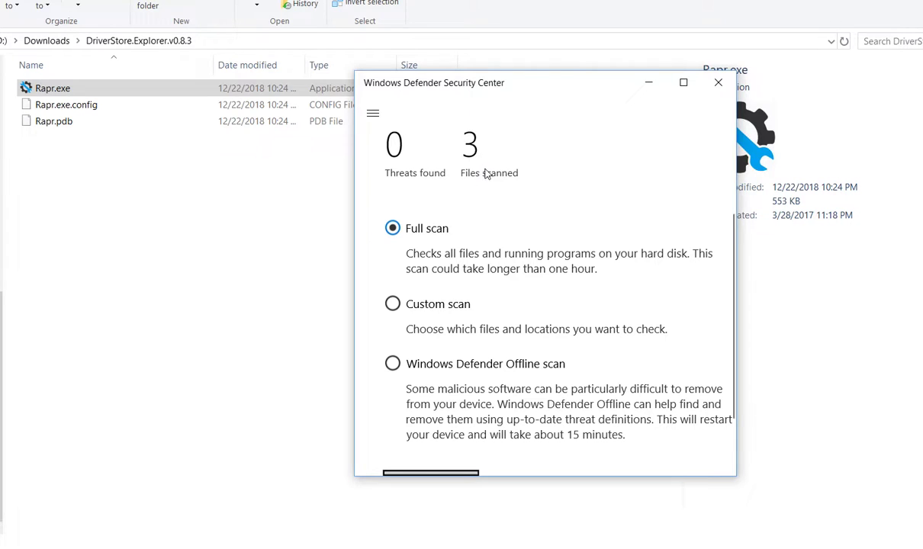
{"action": "left_click", "coordinate": [719, 85]}
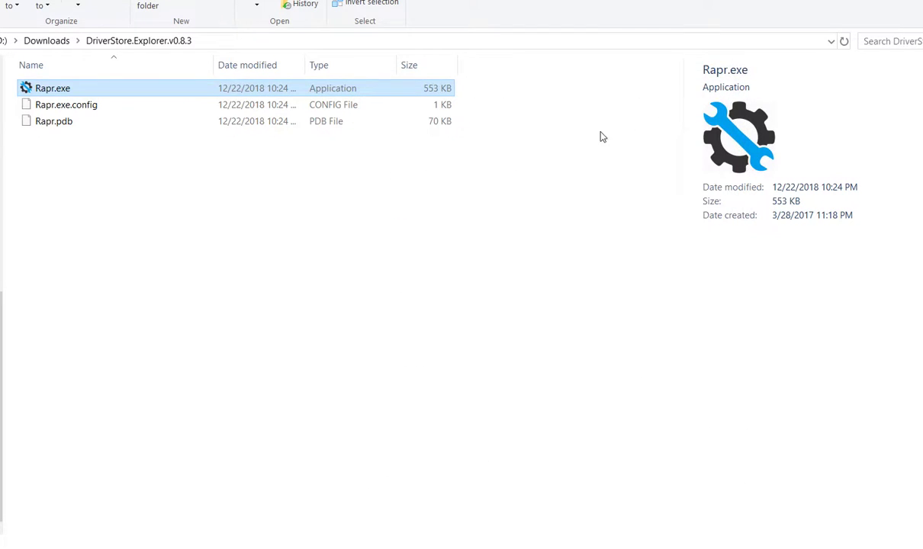
{"action": "left_click", "coordinate": [870, 2]}
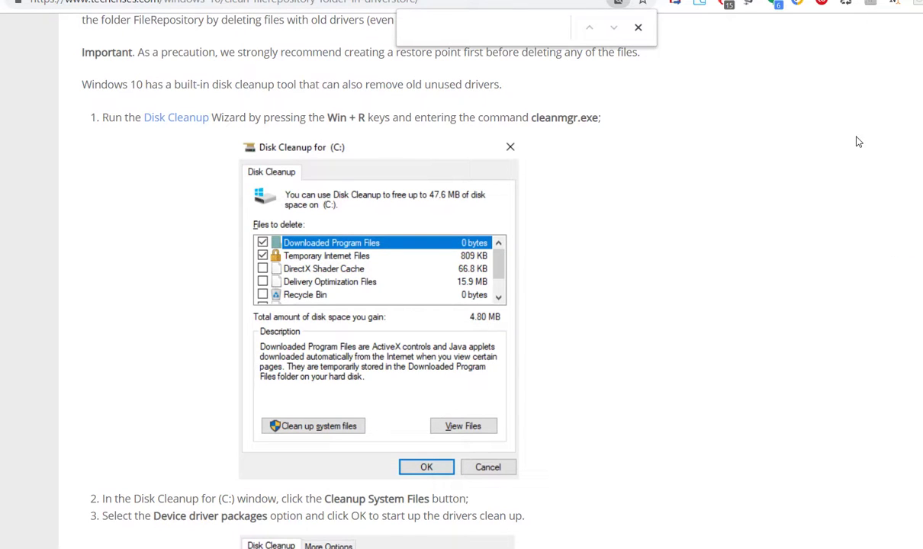
Search 'restore' to reach System Protection and open OS (C:) protection settings.
{"action": "key", "text": "super"}
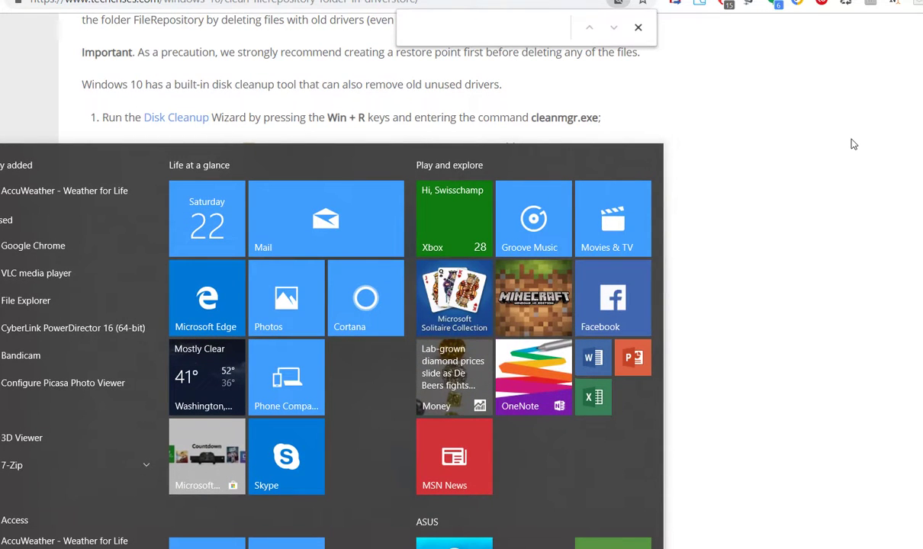
{"action": "type", "text": "restor"}
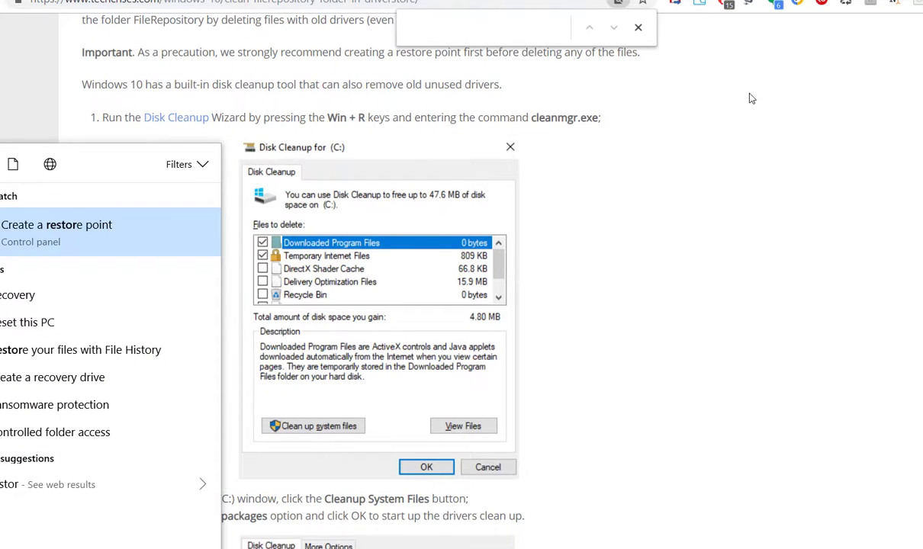
{"action": "left_click", "coordinate": [29, 241]}
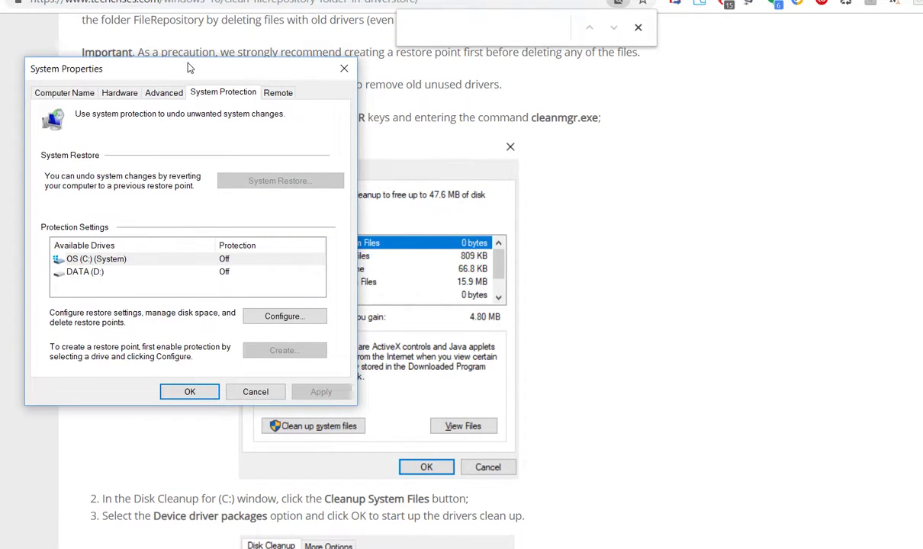
{"action": "left_click_drag", "start_coordinate": [172, 66], "coordinate": [296, 72]}
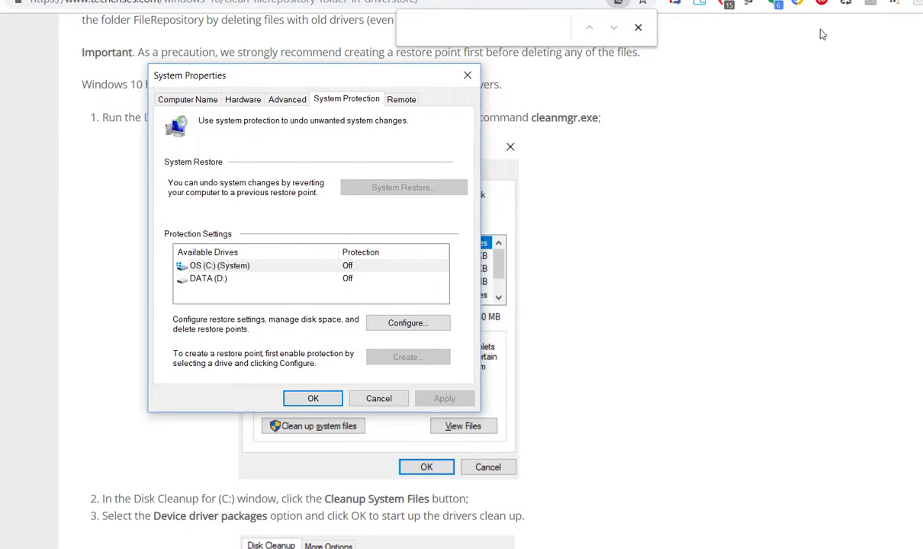
{"action": "left_click", "coordinate": [753, 36]}
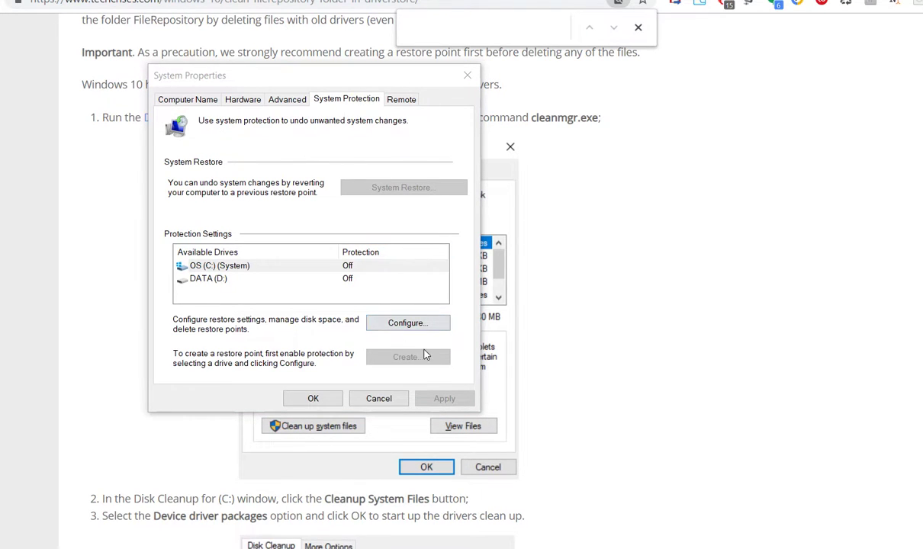
{"action": "left_click", "coordinate": [405, 324]}
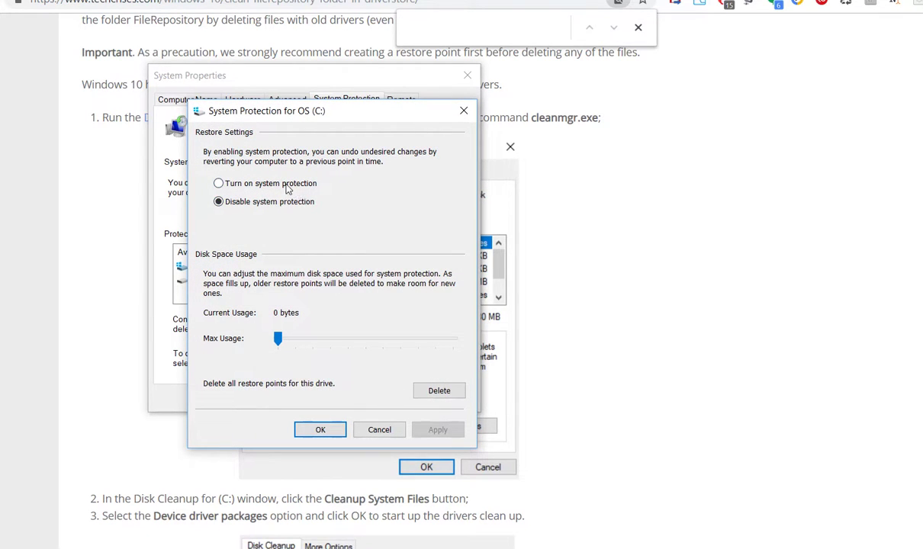
Turn on C: system protection with a 5% (5.92 GB) max usage limit.
{"action": "left_click", "coordinate": [219, 184]}
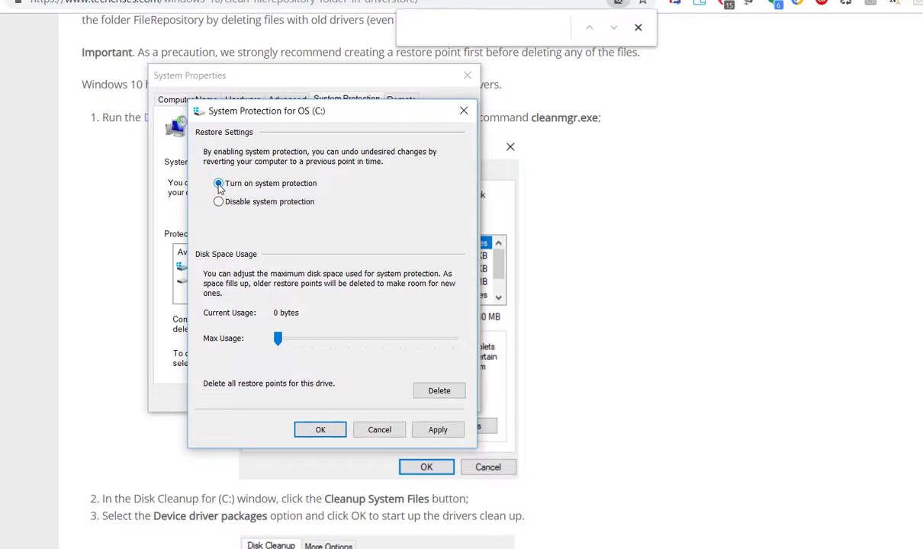
{"action": "mouse_move", "coordinate": [278, 337]}
{"action": "left_mouse_down"}
{"action": "mouse_move", "coordinate": [305, 341]}
{"action": "mouse_move", "coordinate": [286, 345]}
{"action": "left_mouse_up"}
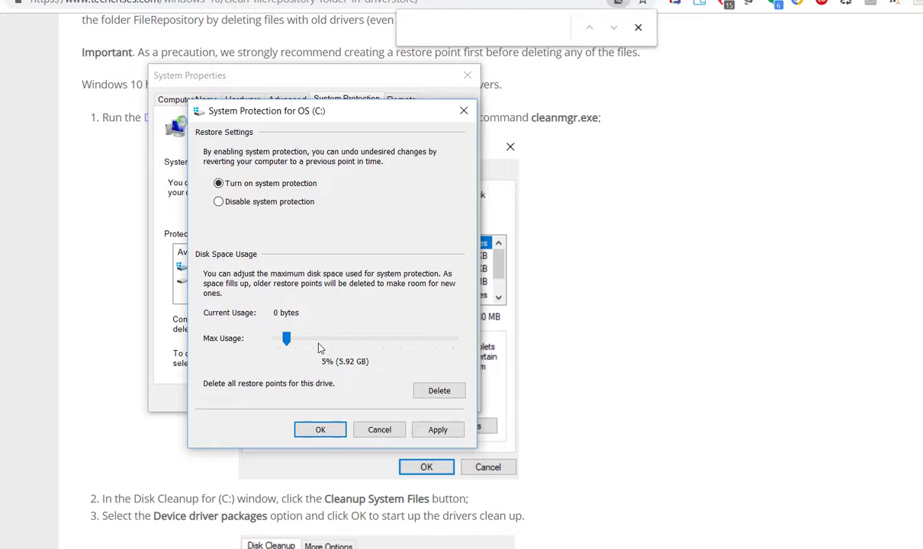
{"action": "left_click", "coordinate": [324, 433]}
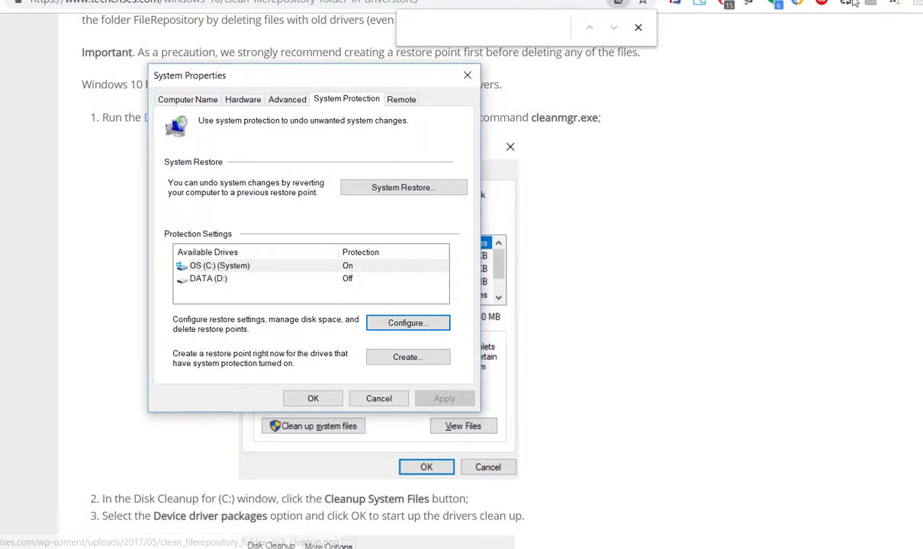
Create a restore point for drive C: named 'Driver Store Cleaning'.
{"action": "left_click", "coordinate": [668, 158]}
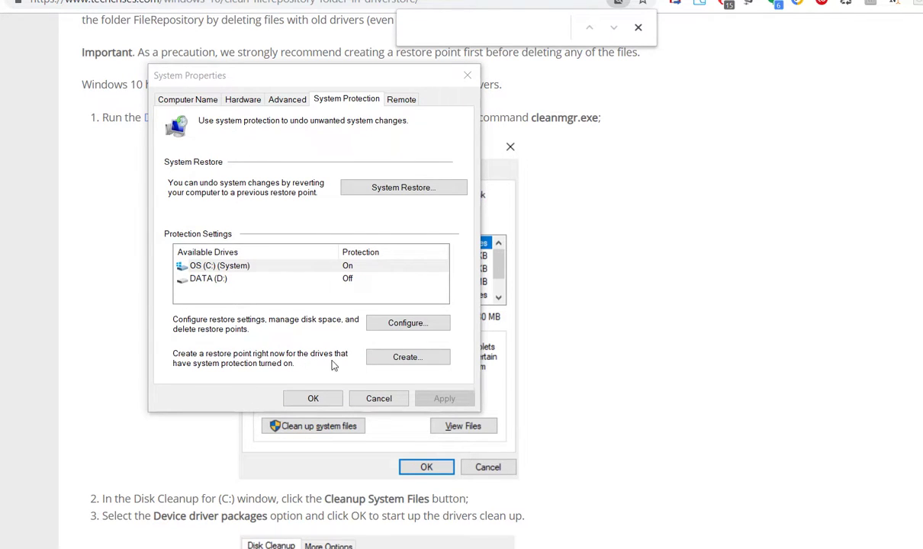
{"action": "left_click", "coordinate": [399, 360]}
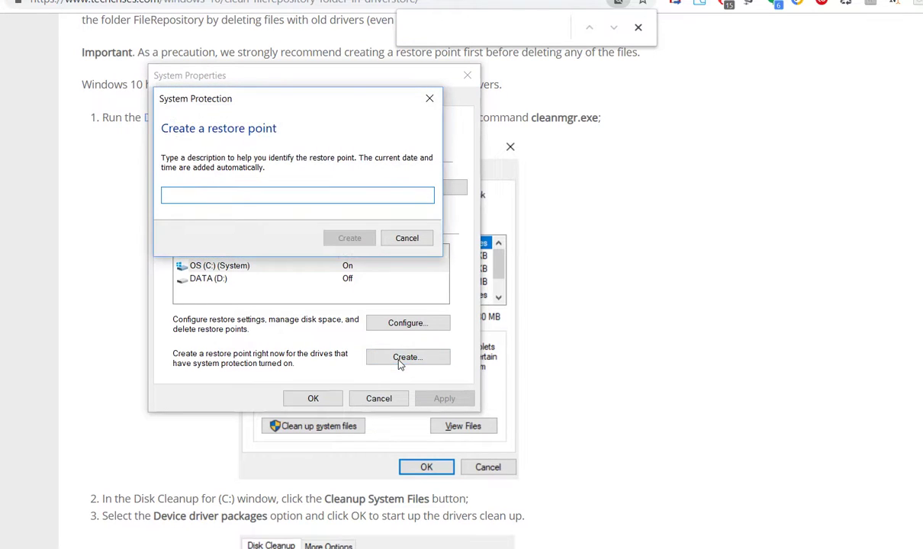
{"action": "left_click", "coordinate": [204, 197]}
{"action": "type", "text": "Driver Store Cleaning"}
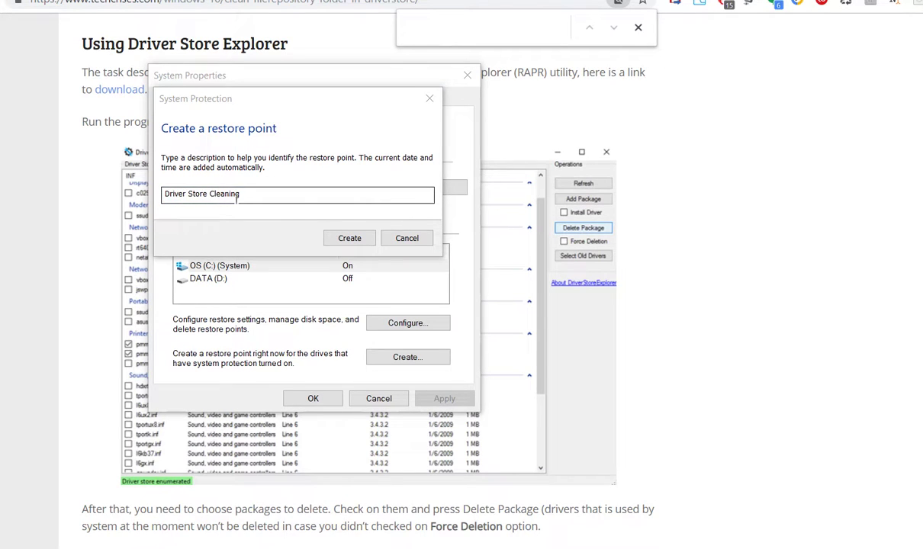
{"action": "left_click", "coordinate": [350, 240]}
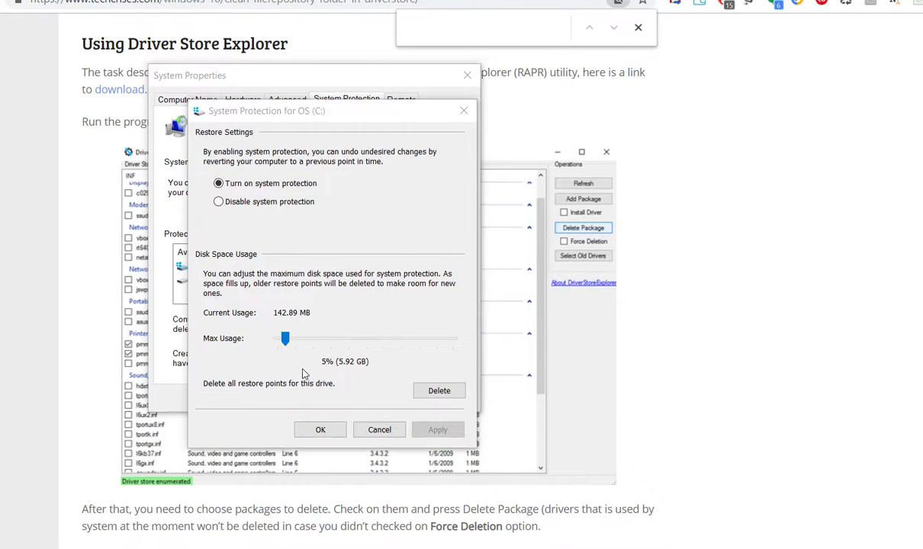
Cancel and reopen drive C's protection settings, now showing 143.59 MB used.
{"action": "left_click", "coordinate": [391, 432]}
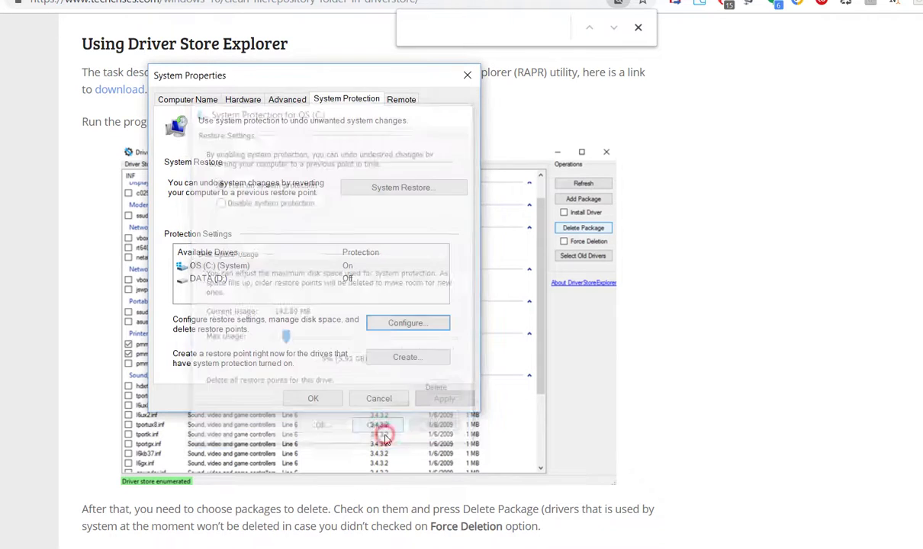
{"action": "left_click", "coordinate": [402, 322]}
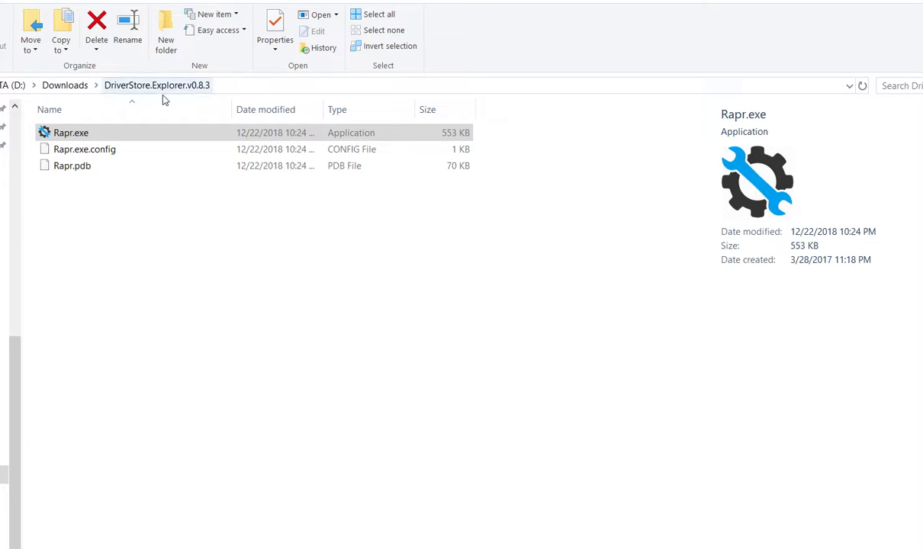
Run Rapr.exe as administrator so Driver Store Explorer lists the driver packages.
{"action": "left_click", "coordinate": [82, 135]}
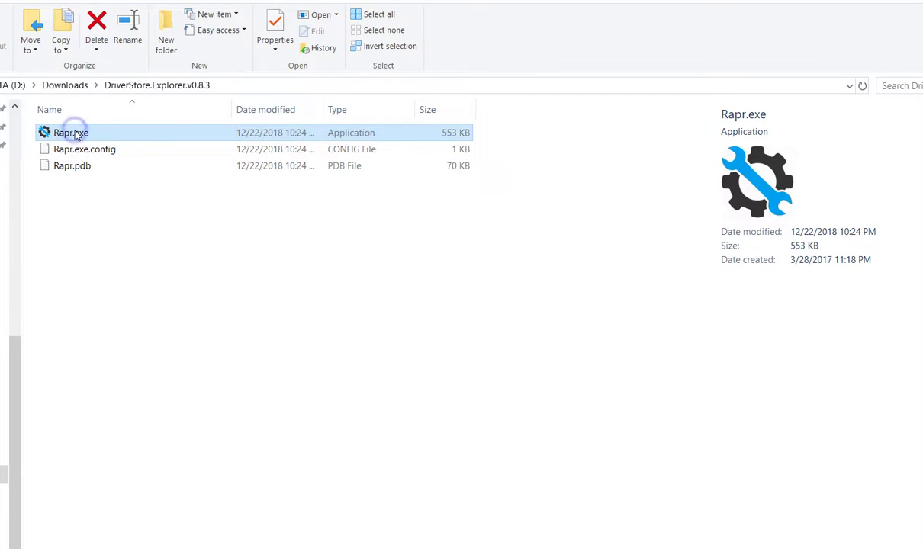
{"action": "right_click", "coordinate": [76, 135]}
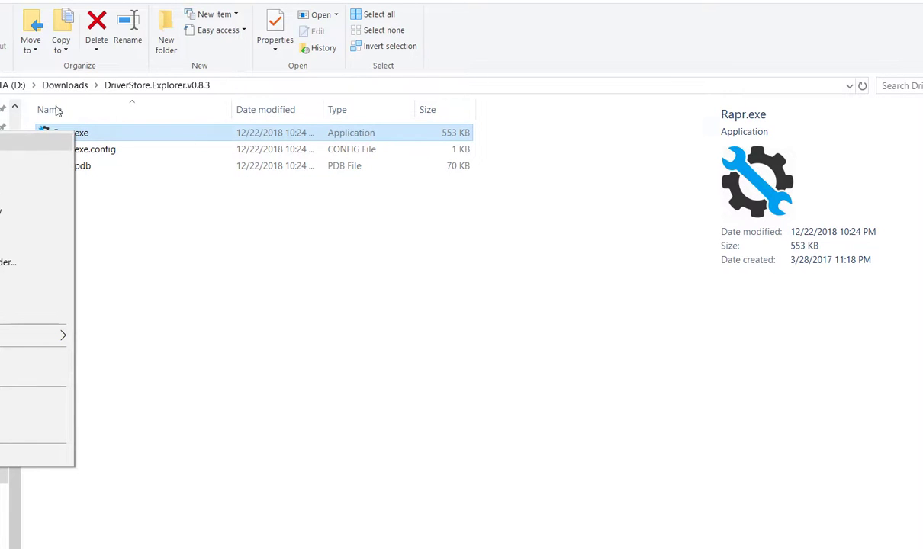
{"action": "left_click", "coordinate": [34, 160]}
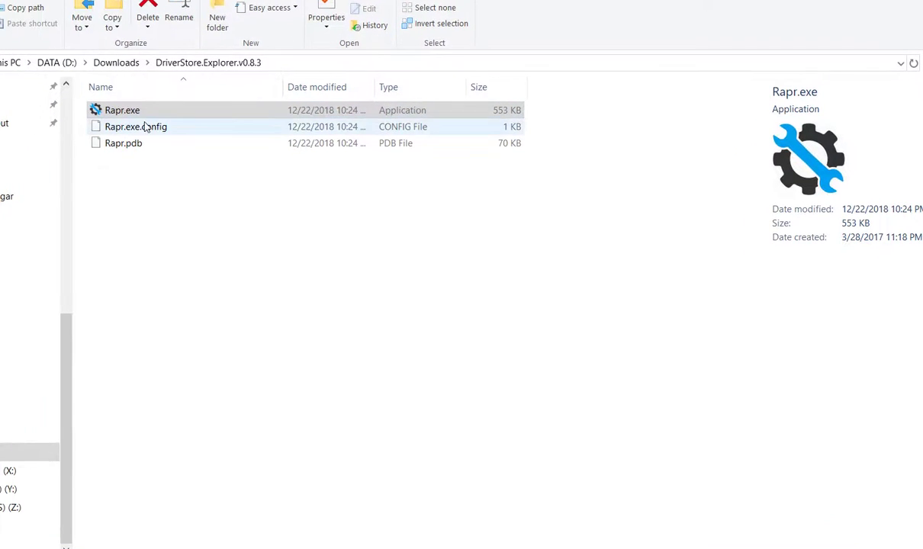
{"action": "left_click", "coordinate": [139, 111]}
{"action": "right_click", "coordinate": [138, 111]}
{"action": "left_click", "coordinate": [17, 141]}
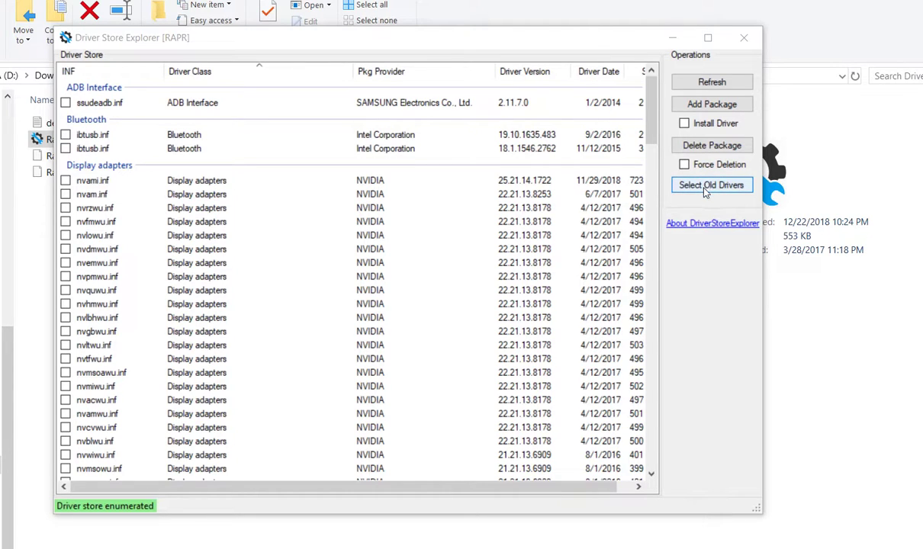
Use Select Old Drivers to mark outdated packages, like the older Intel ibtusb.inf, for deletion.
{"action": "left_click", "coordinate": [705, 192]}
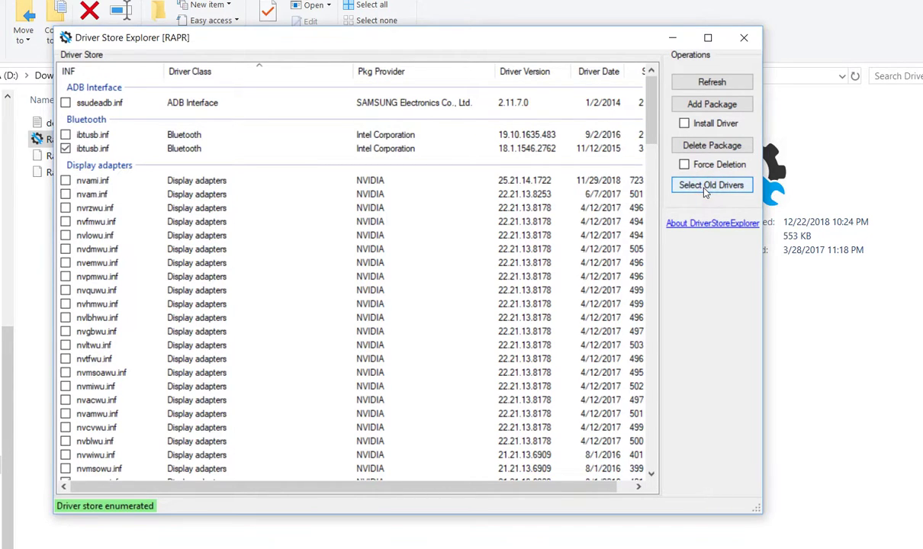
{"action": "scroll", "coordinate": [654, 190], "scroll_direction": "down", "scroll_amount": 15}
{"action": "mouse_move", "coordinate": [655, 223]}
{"action": "left_mouse_down"}
{"action": "mouse_move", "coordinate": [641, 319]}
{"action": "mouse_move", "coordinate": [642, 452]}
{"action": "left_mouse_up"}
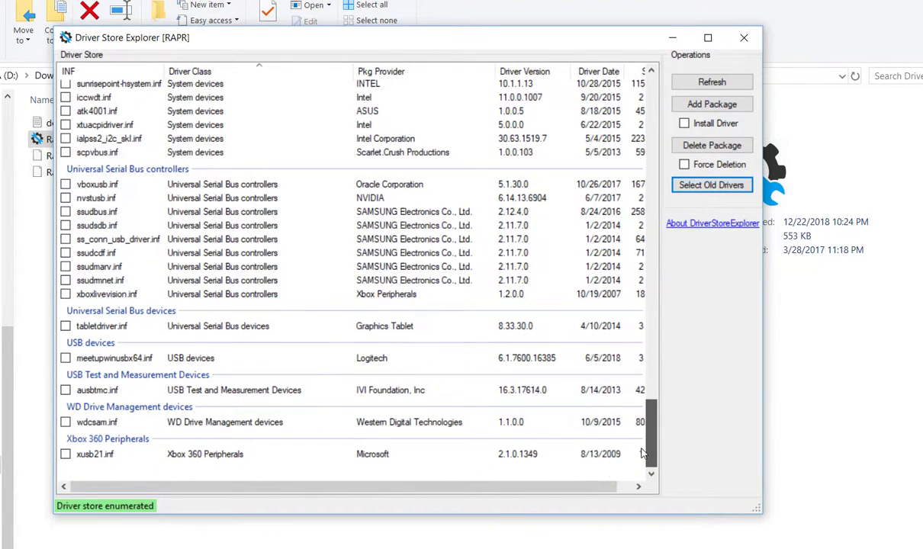
{"action": "mouse_move", "coordinate": [642, 453]}
{"action": "left_mouse_down"}
{"action": "mouse_move", "coordinate": [674, 359]}
{"action": "mouse_move", "coordinate": [695, 111]}
{"action": "mouse_move", "coordinate": [690, 57]}
{"action": "left_mouse_up"}
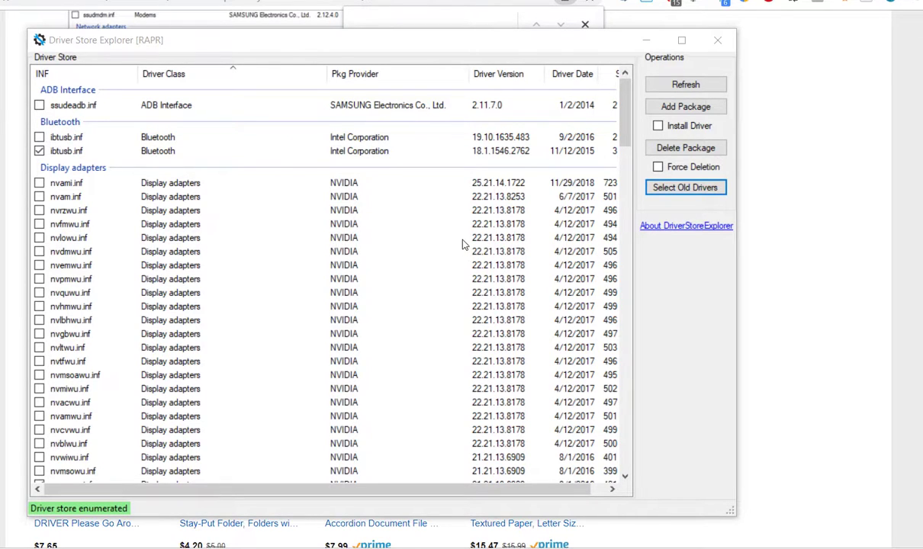
Delete the 27 checked old driver packages, confirming the warning.
{"action": "left_click", "coordinate": [669, 150]}
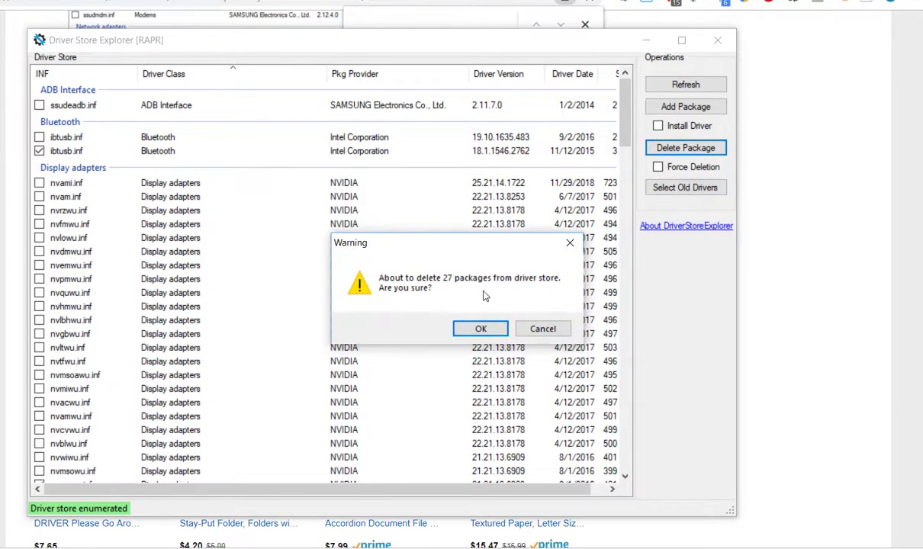
{"action": "left_click", "coordinate": [476, 331]}
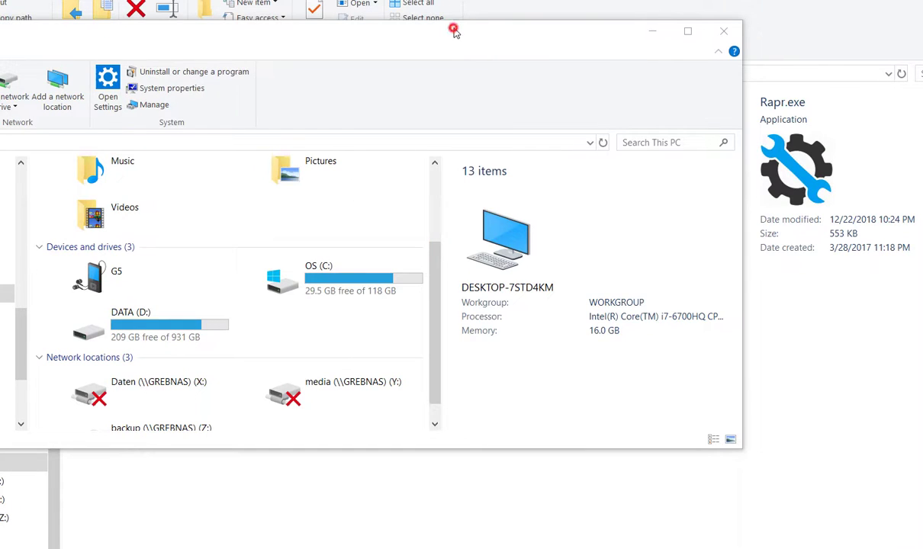
Refresh This PC so OS (C:) reports 29.6 GB free of 118 GB.
{"action": "left_click_drag", "start_coordinate": [453, 29], "coordinate": [461, 32]}
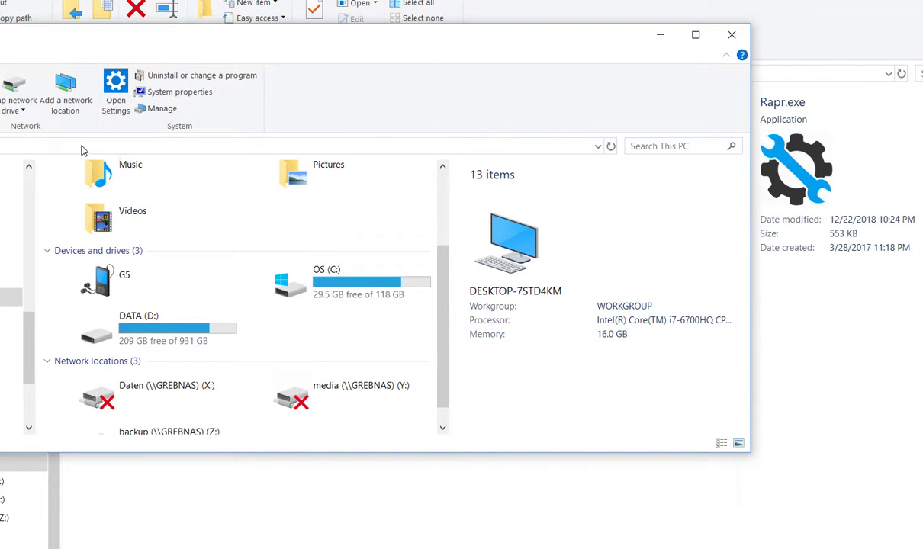
{"action": "left_click", "coordinate": [611, 146]}
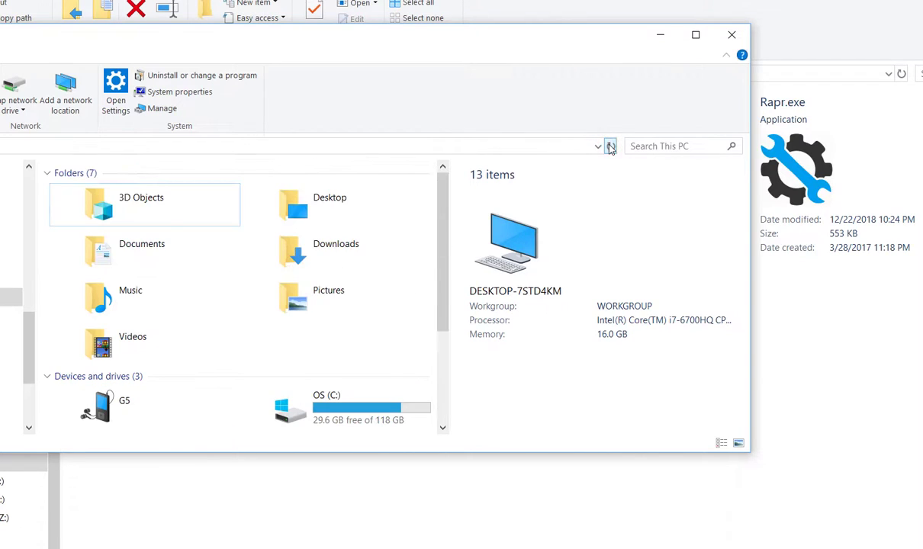
{"action": "scroll", "coordinate": [391, 340], "scroll_direction": "down", "scroll_amount": 3}
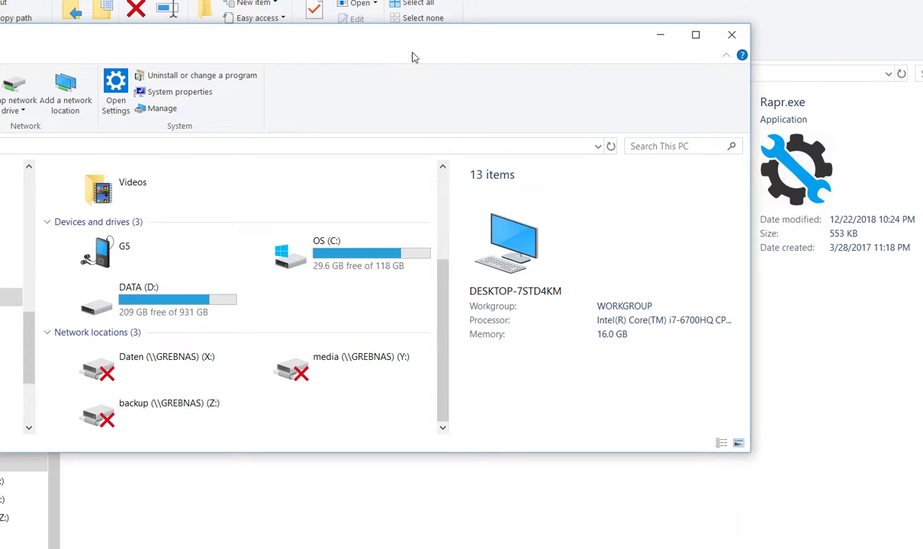
Minimize the This PC window and hide the DriverStore.Explorer folder window.
{"action": "left_click", "coordinate": [661, 35]}
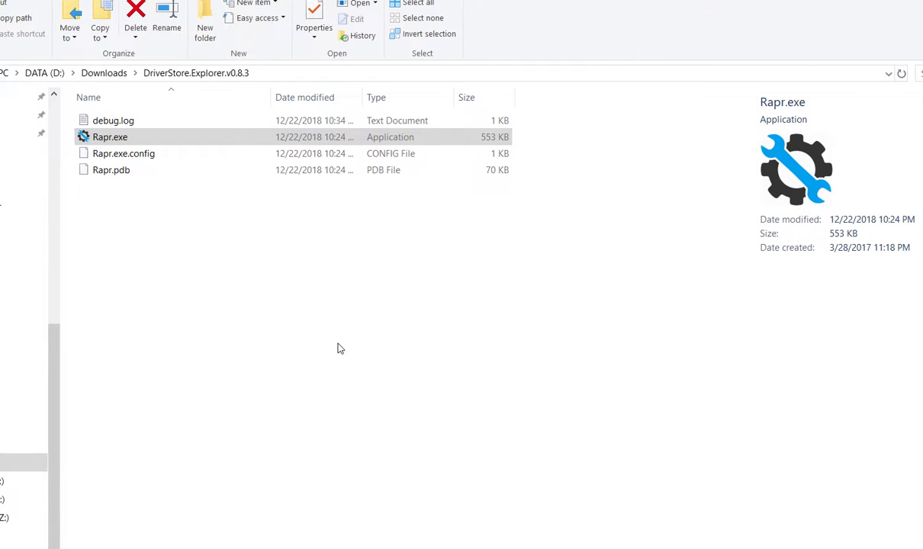
{"action": "left_click", "coordinate": [862, 2]}
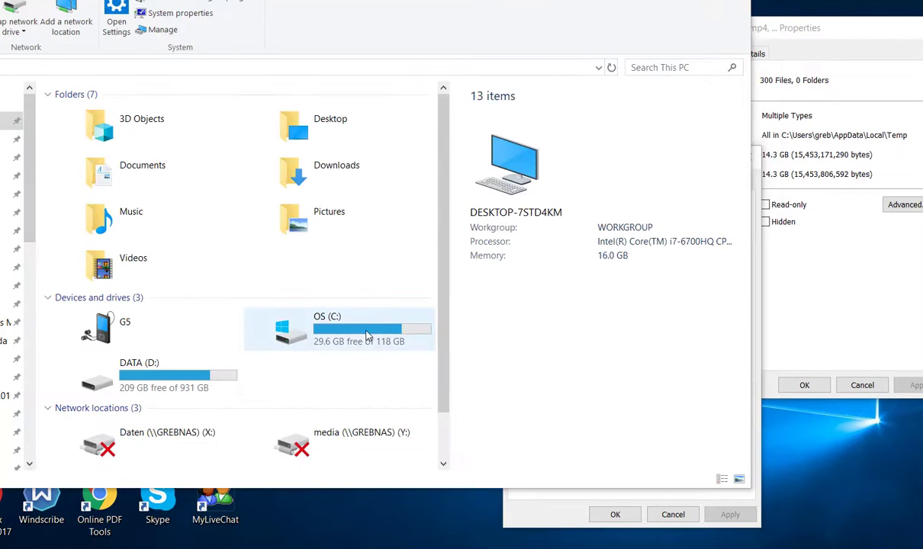
Open OS (C:) Properties, view its Tools tab, then return to General showing 88.8 GB used.
{"action": "right_click", "coordinate": [364, 330]}
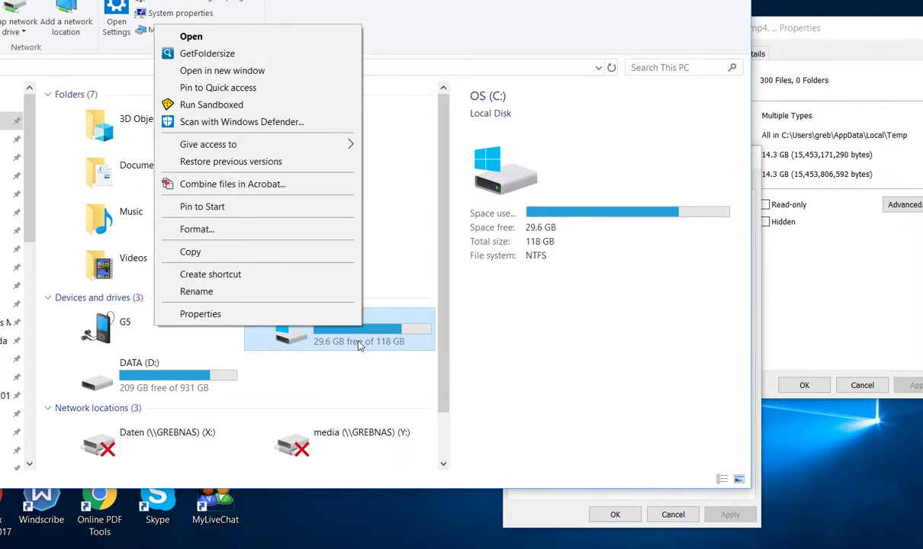
{"action": "left_click", "coordinate": [215, 315]}
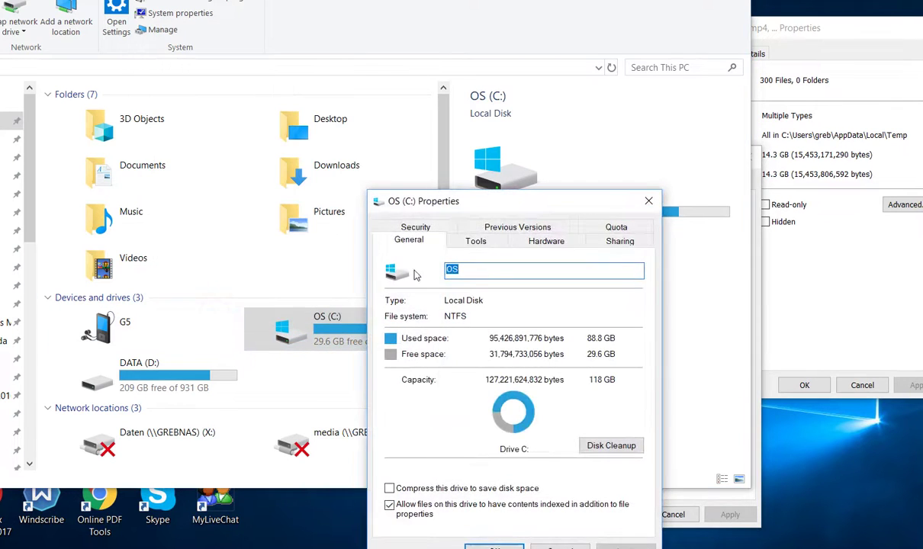
{"action": "left_click_drag", "start_coordinate": [487, 206], "coordinate": [336, 159]}
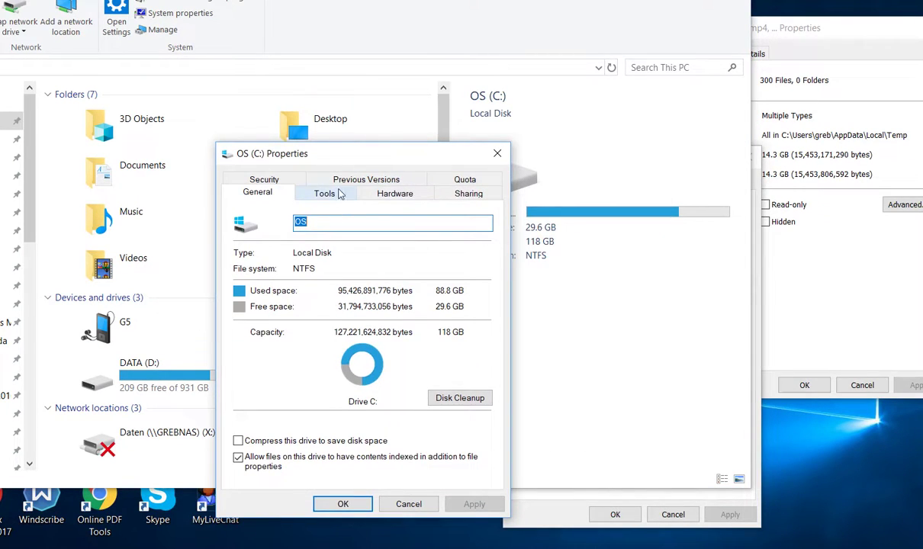
{"action": "left_click", "coordinate": [327, 195]}
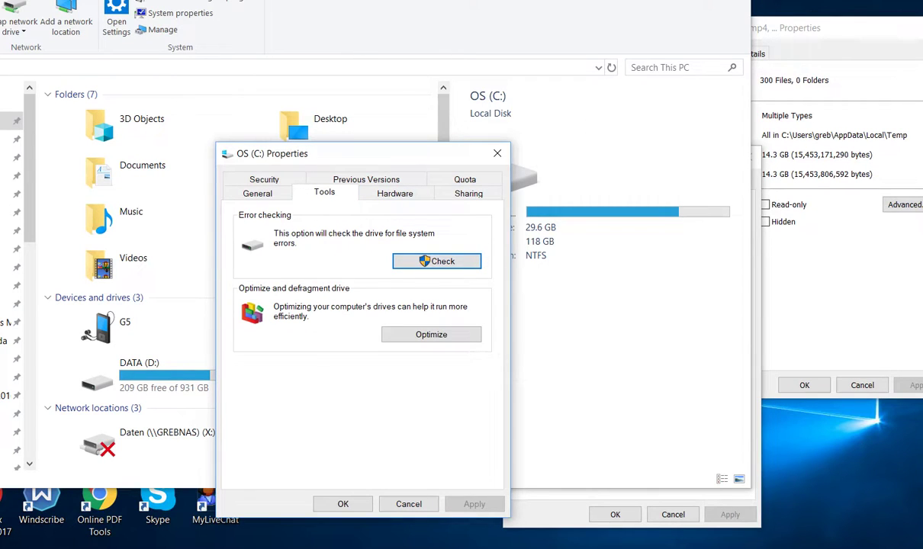
{"action": "left_click", "coordinate": [257, 193]}
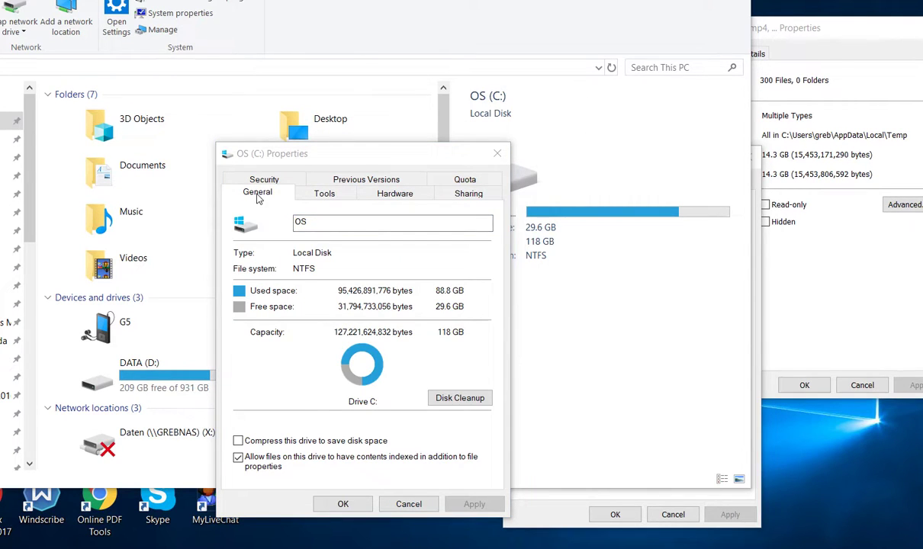
Run Disk Cleanup on C: including system files: 686 MB available, driver packages 0 bytes.
{"action": "left_click", "coordinate": [461, 399]}
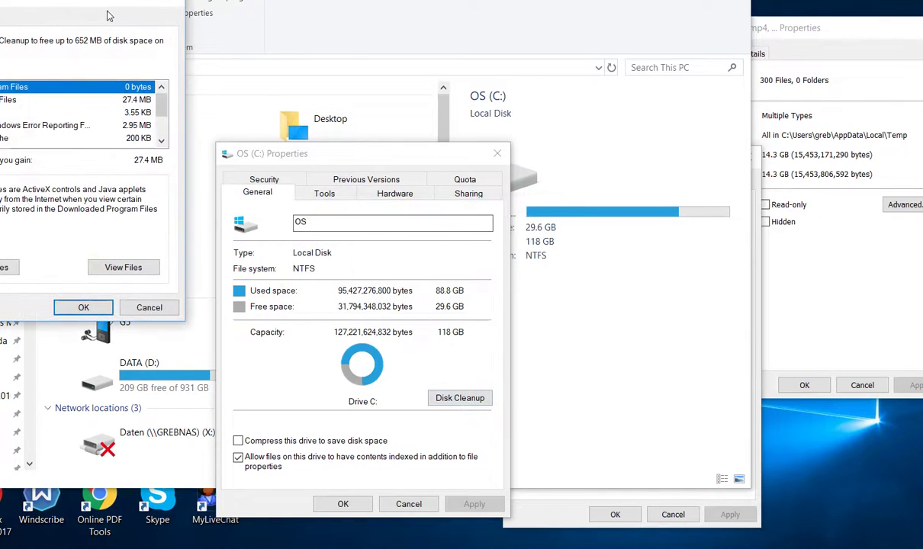
{"action": "left_click_drag", "start_coordinate": [85, 3], "coordinate": [400, 78]}
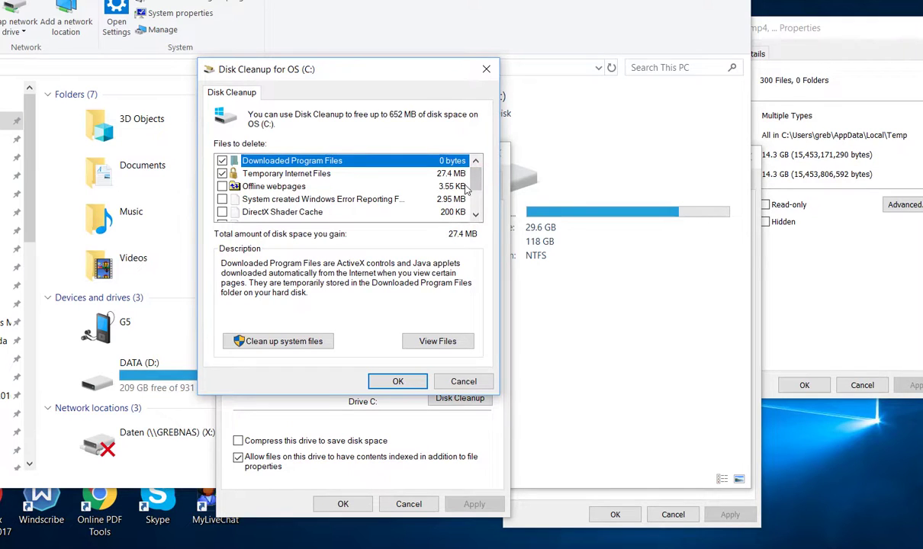
{"action": "scroll", "coordinate": [466, 191], "scroll_direction": "down", "scroll_amount": 1}
{"action": "scroll", "coordinate": [477, 202], "scroll_direction": "down", "scroll_amount": 1}
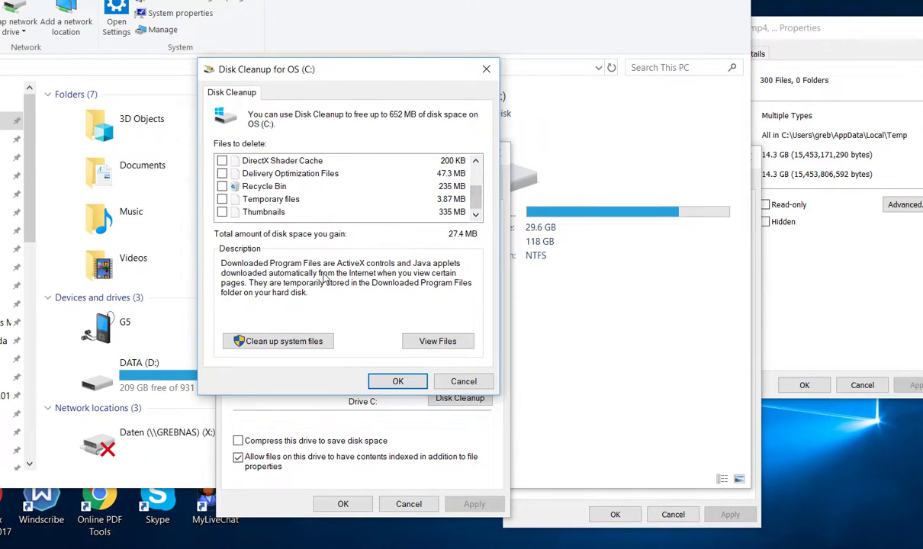
{"action": "scroll", "coordinate": [472, 175], "scroll_direction": "up", "scroll_amount": 2}
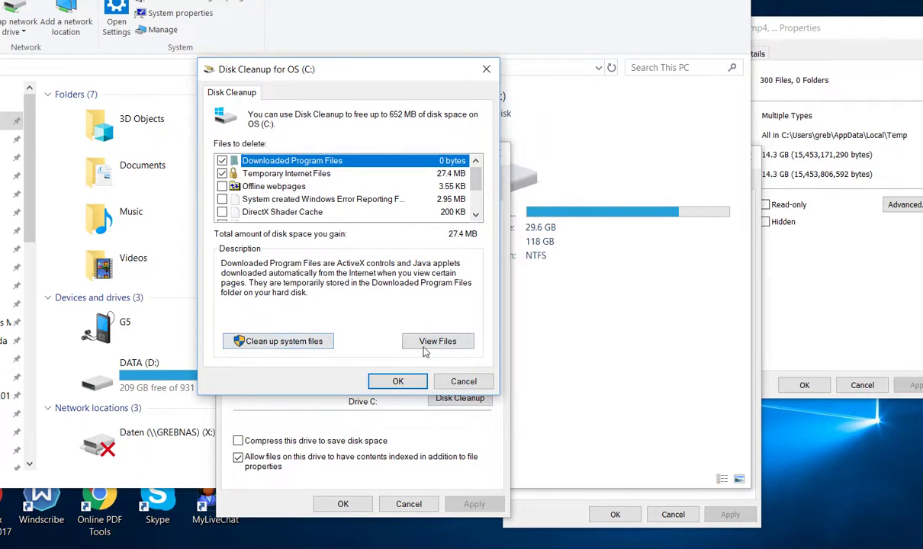
{"action": "left_click", "coordinate": [288, 345]}
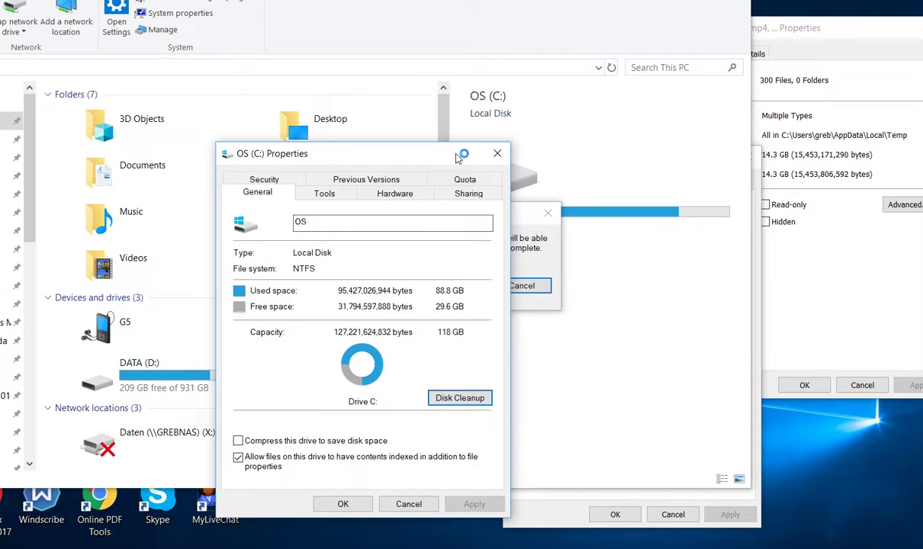
{"action": "left_click_drag", "start_coordinate": [458, 157], "coordinate": [99, 113]}
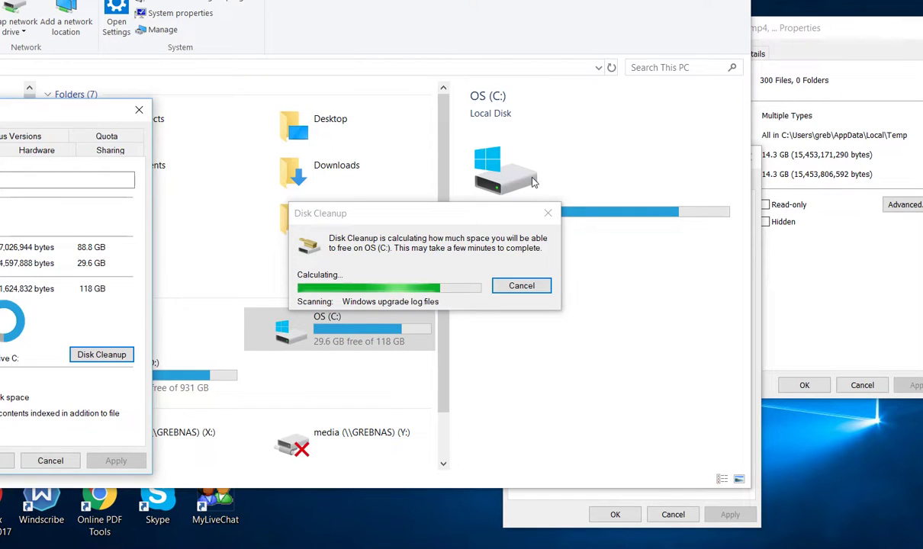
{"action": "left_click_drag", "start_coordinate": [110, 20], "coordinate": [431, 56]}
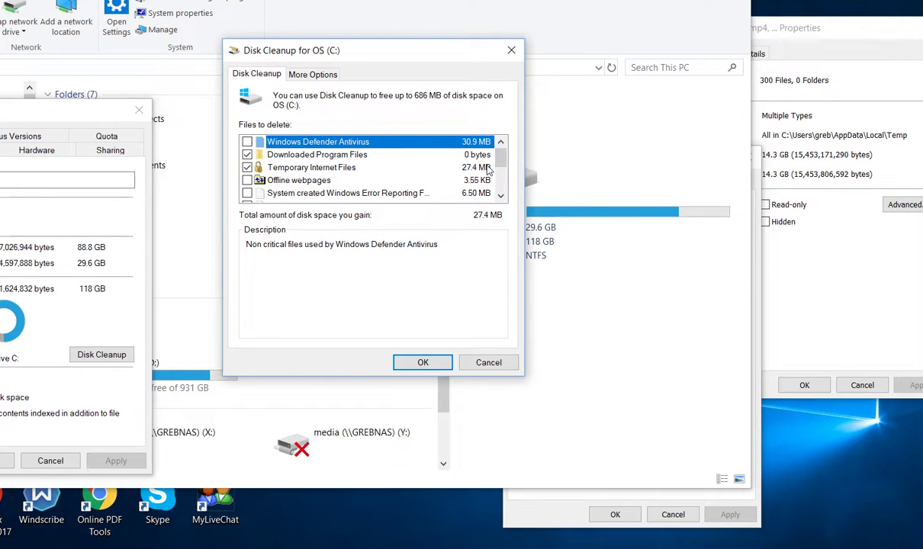
{"action": "scroll", "coordinate": [473, 153], "scroll_direction": "down", "scroll_amount": 3}
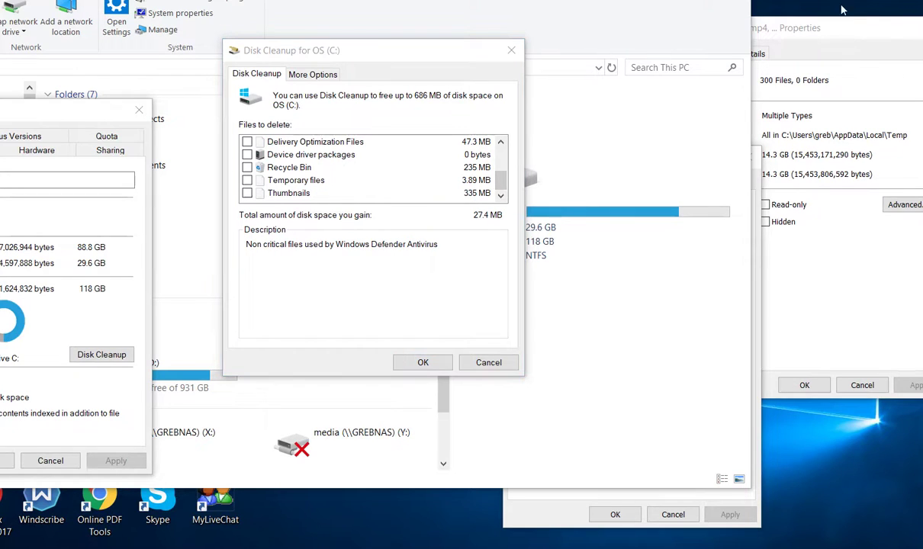
{"action": "left_click_drag", "start_coordinate": [501, 182], "coordinate": [499, 162]}
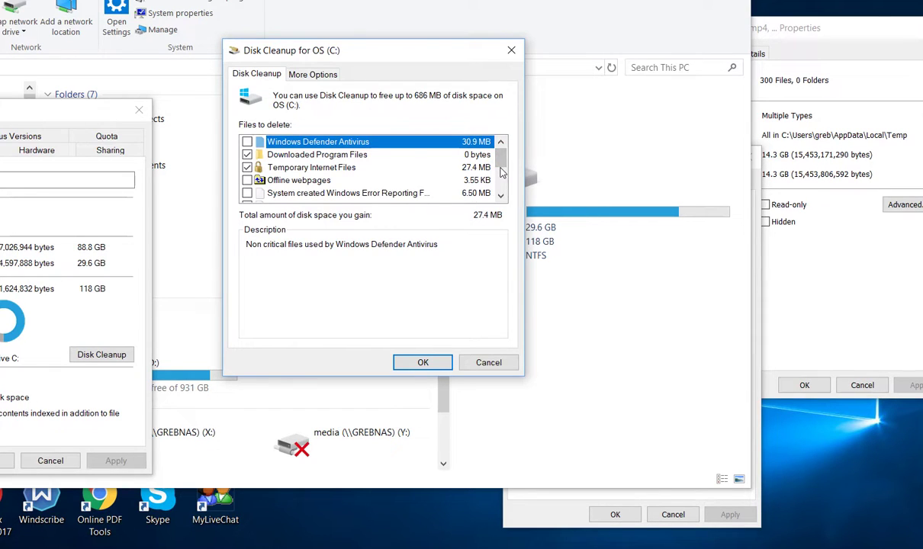
{"action": "left_click", "coordinate": [502, 159]}
{"action": "left_click_drag", "start_coordinate": [504, 158], "coordinate": [508, 200]}
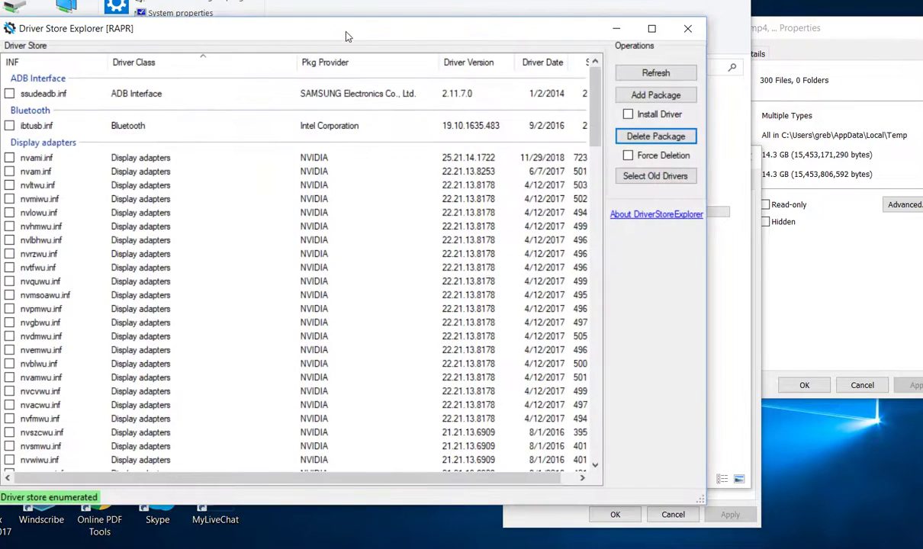
Sort Driver Store Explorer packages by Size descending, with 723 MB NVIDIA packages on top.
{"action": "left_click", "coordinate": [327, 14]}
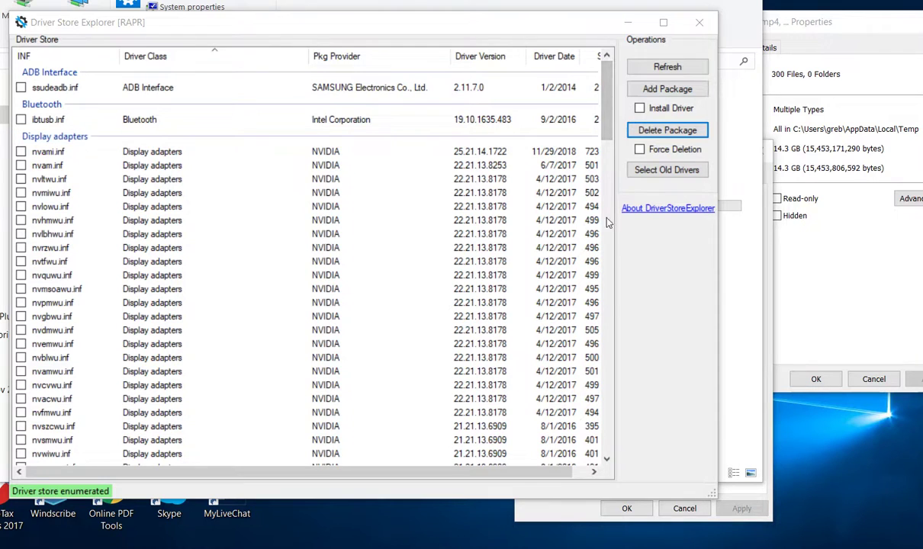
{"action": "left_click_drag", "start_coordinate": [517, 472], "coordinate": [596, 482]}
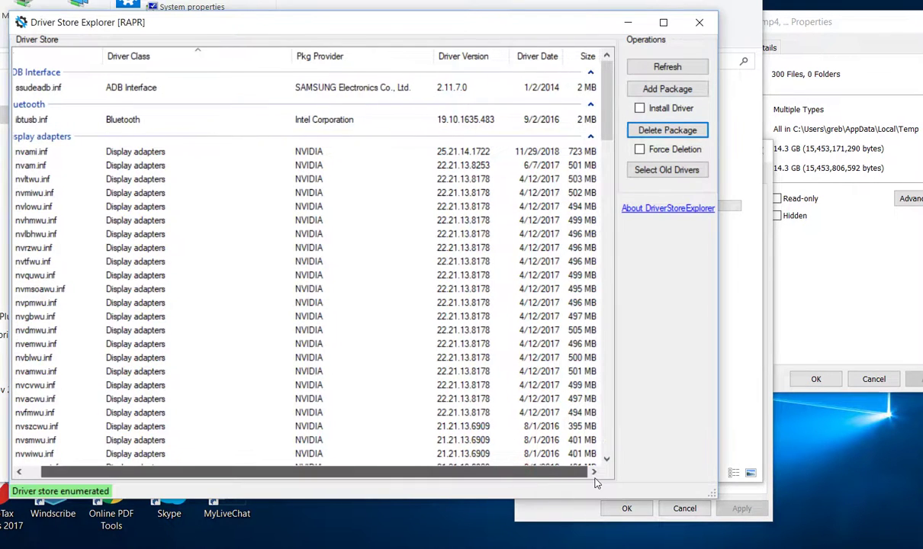
{"action": "left_click", "coordinate": [581, 57]}
{"action": "left_click", "coordinate": [583, 57]}
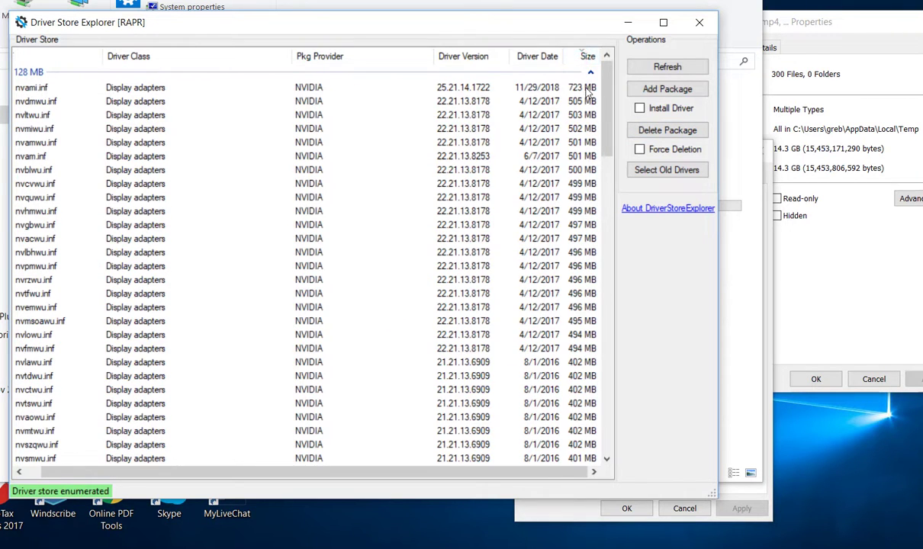
{"action": "left_click", "coordinate": [13, 90]}
{"action": "mouse_move", "coordinate": [607, 116]}
{"action": "left_mouse_down"}
{"action": "mouse_move", "coordinate": [606, 168]}
{"action": "mouse_move", "coordinate": [605, 96]}
{"action": "left_mouse_up"}
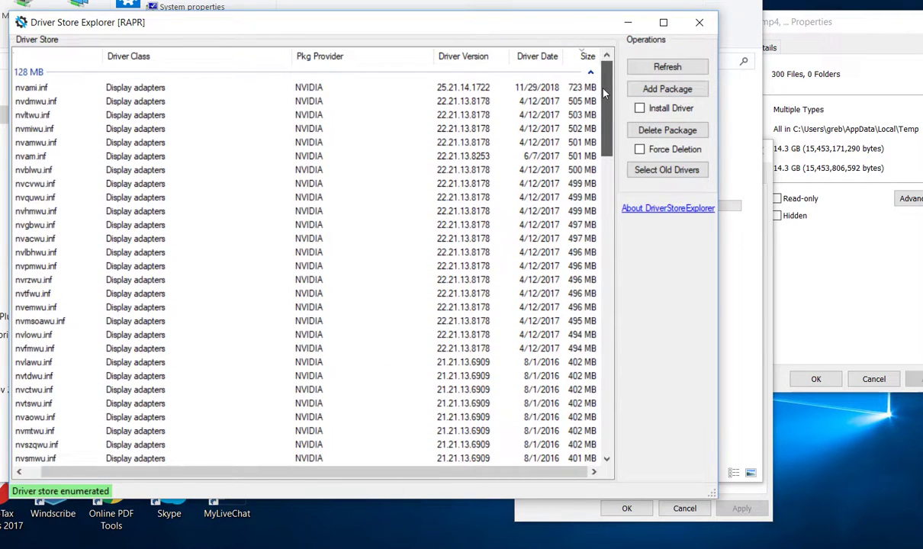
{"action": "left_click_drag", "start_coordinate": [604, 93], "coordinate": [600, 112]}
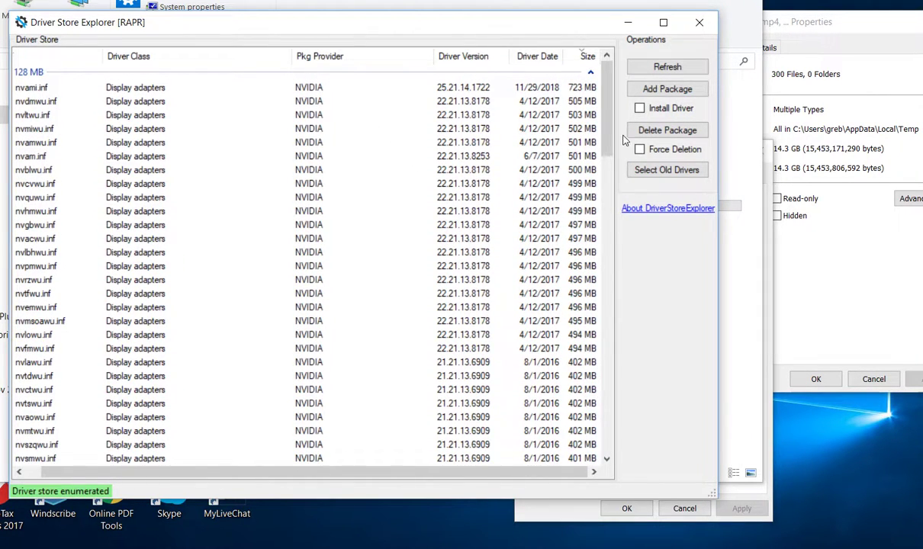
{"action": "left_click", "coordinate": [613, 115]}
{"action": "left_click_drag", "start_coordinate": [612, 114], "coordinate": [604, 162]}
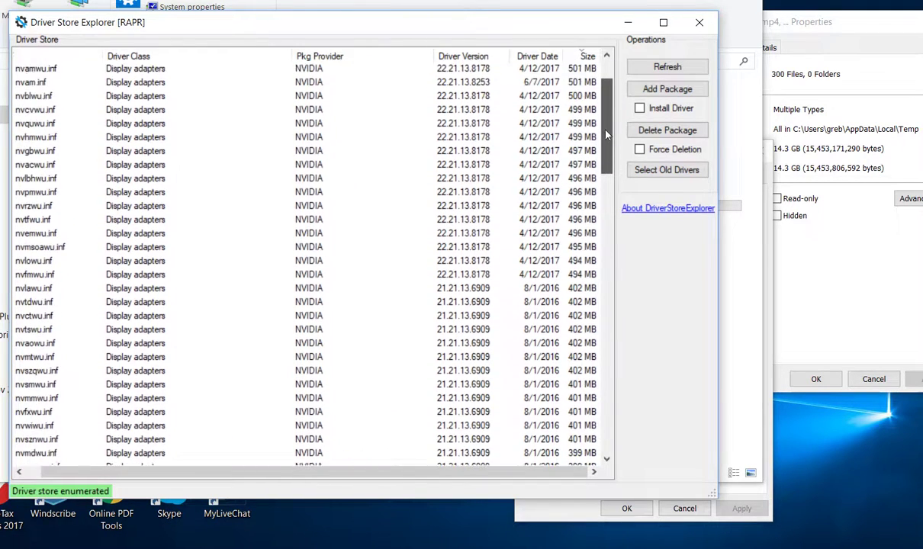
{"action": "mouse_move", "coordinate": [604, 161]}
{"action": "left_mouse_down"}
{"action": "mouse_move", "coordinate": [604, 175]}
{"action": "mouse_move", "coordinate": [612, 99]}
{"action": "mouse_move", "coordinate": [608, 145]}
{"action": "left_mouse_up"}
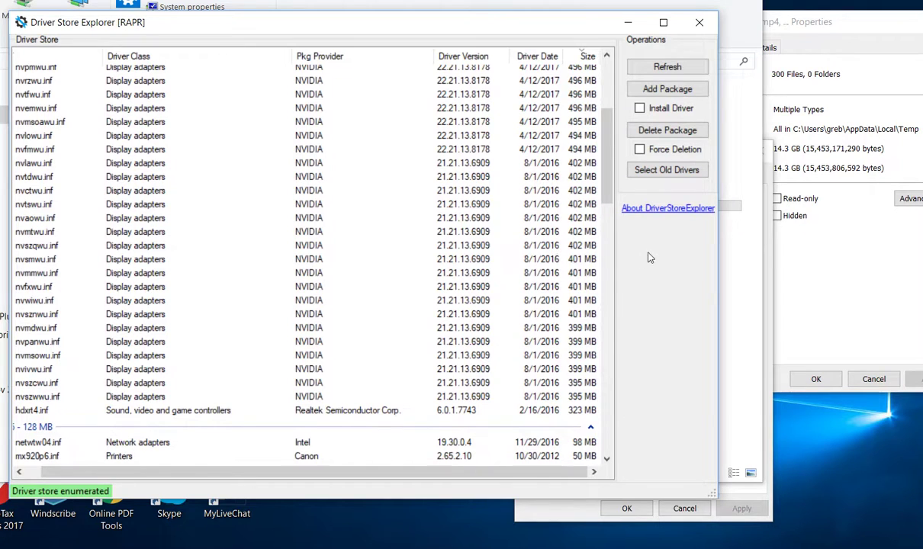
{"action": "mouse_move", "coordinate": [608, 155]}
{"action": "left_mouse_down"}
{"action": "mouse_move", "coordinate": [612, 211]}
{"action": "mouse_move", "coordinate": [622, 108]}
{"action": "left_mouse_up"}
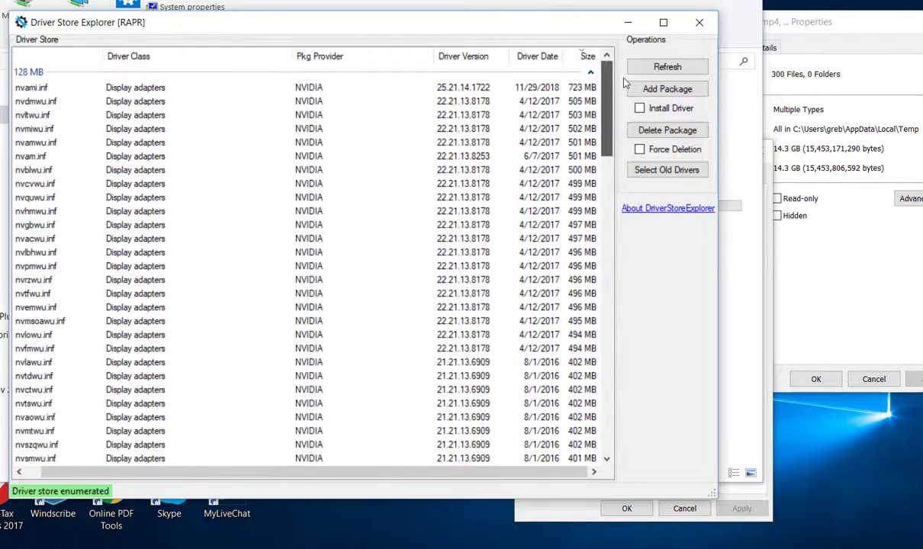
{"action": "left_click_drag", "start_coordinate": [384, 476], "coordinate": [367, 477]}
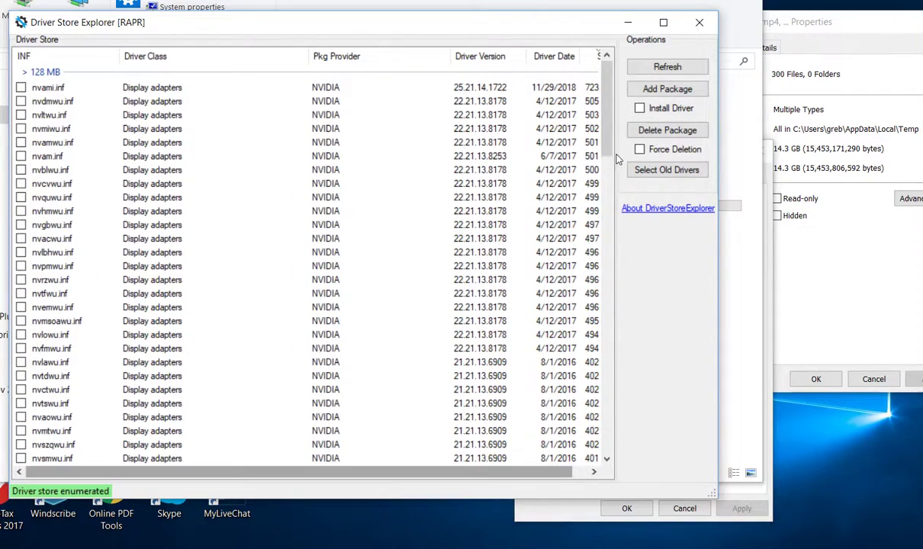
{"action": "mouse_move", "coordinate": [606, 127]}
{"action": "left_mouse_down"}
{"action": "mouse_move", "coordinate": [605, 180]}
{"action": "mouse_move", "coordinate": [606, 80]}
{"action": "left_mouse_up"}
{"action": "mouse_move", "coordinate": [373, 473]}
{"action": "left_mouse_down"}
{"action": "mouse_move", "coordinate": [467, 481]}
{"action": "mouse_move", "coordinate": [275, 473]}
{"action": "left_mouse_up"}
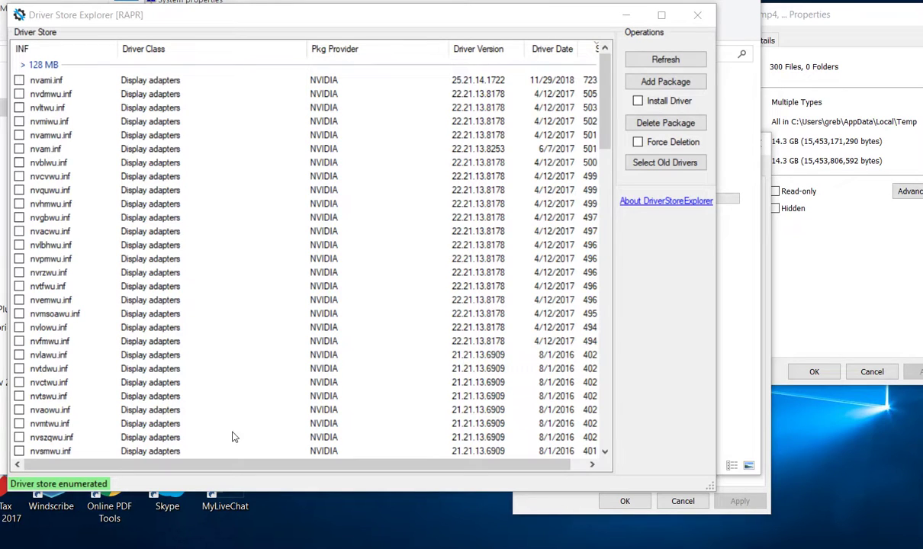
{"action": "left_click_drag", "start_coordinate": [196, 465], "coordinate": [213, 465]}
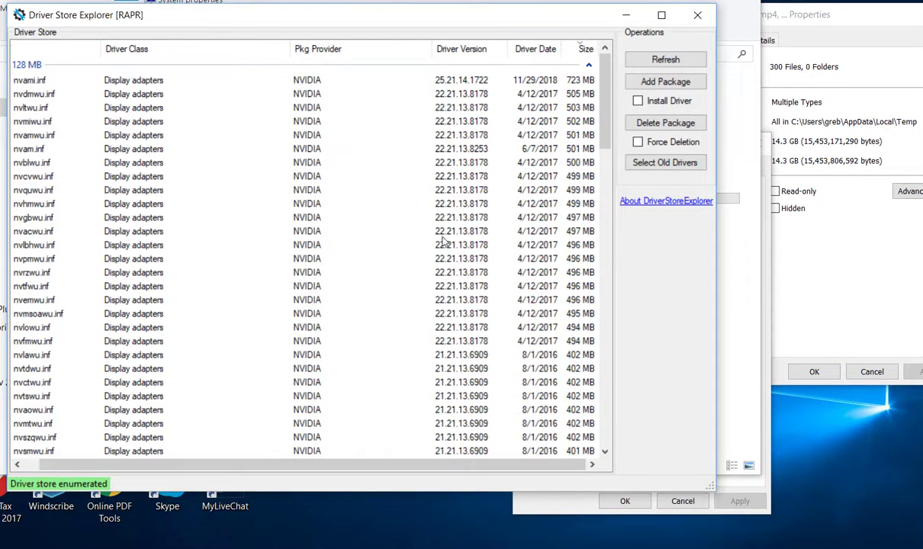
Scroll the size-sorted driver list horizontally to check package sizes.
{"action": "left_click_drag", "start_coordinate": [313, 464], "coordinate": [295, 464]}
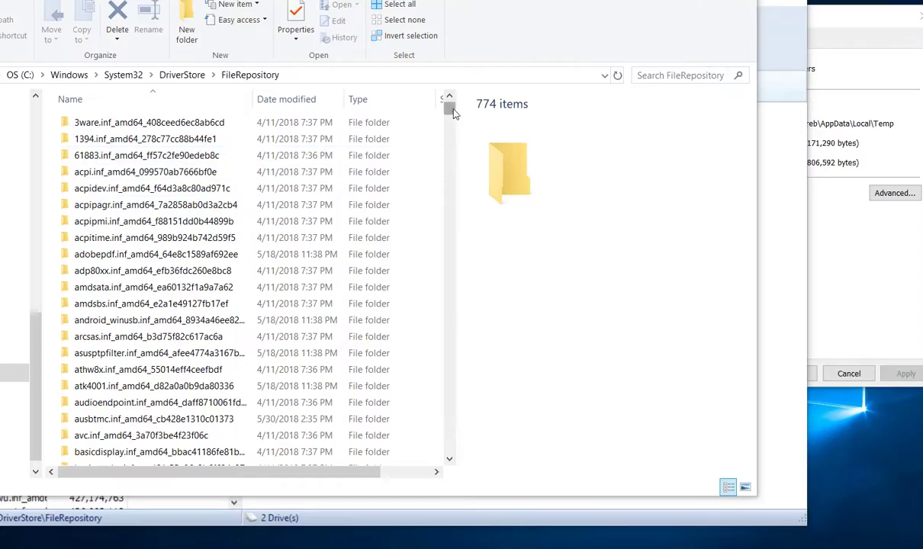
{"action": "mouse_move", "coordinate": [452, 112]}
{"action": "left_mouse_down"}
{"action": "mouse_move", "coordinate": [452, 433]}
{"action": "mouse_move", "coordinate": [473, 97]}
{"action": "left_mouse_up"}
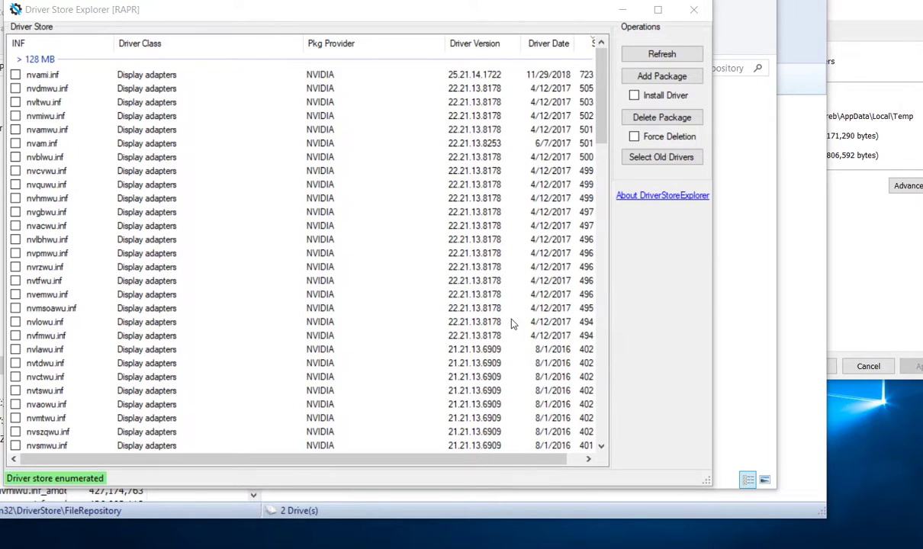
{"action": "scroll", "coordinate": [565, 373], "scroll_direction": "right", "scroll_amount": 1}
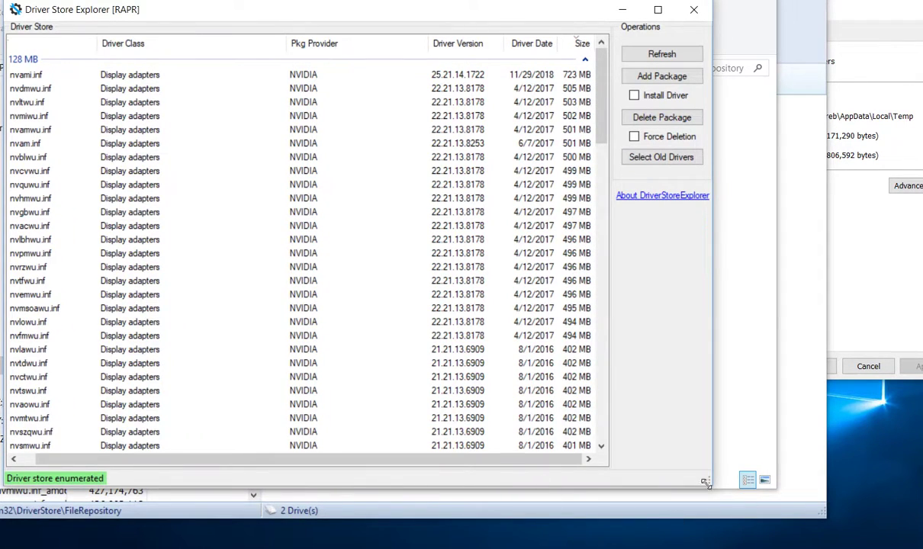
Resize the Driver Store Explorer window so the full Size column fits beside the checkboxes.
{"action": "left_click_drag", "start_coordinate": [706, 483], "coordinate": [831, 492]}
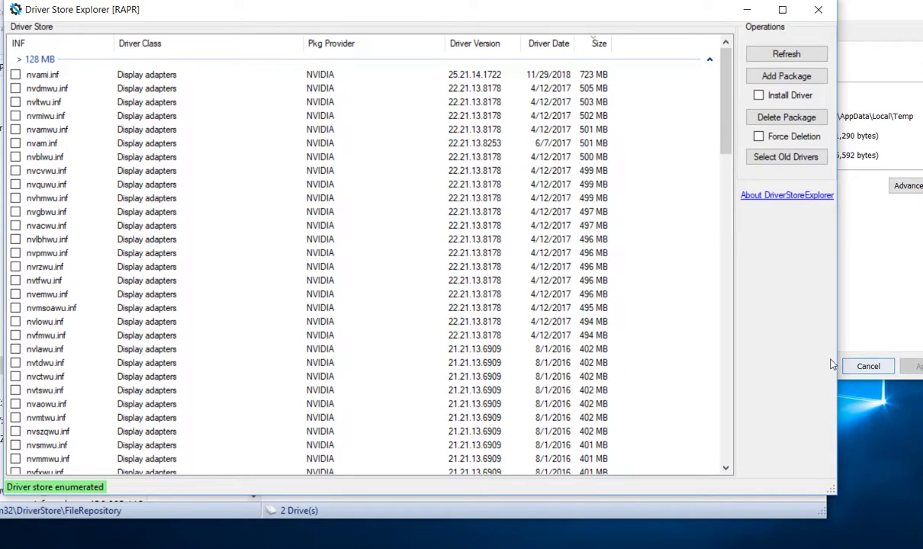
{"action": "left_click_drag", "start_coordinate": [838, 345], "coordinate": [766, 298]}
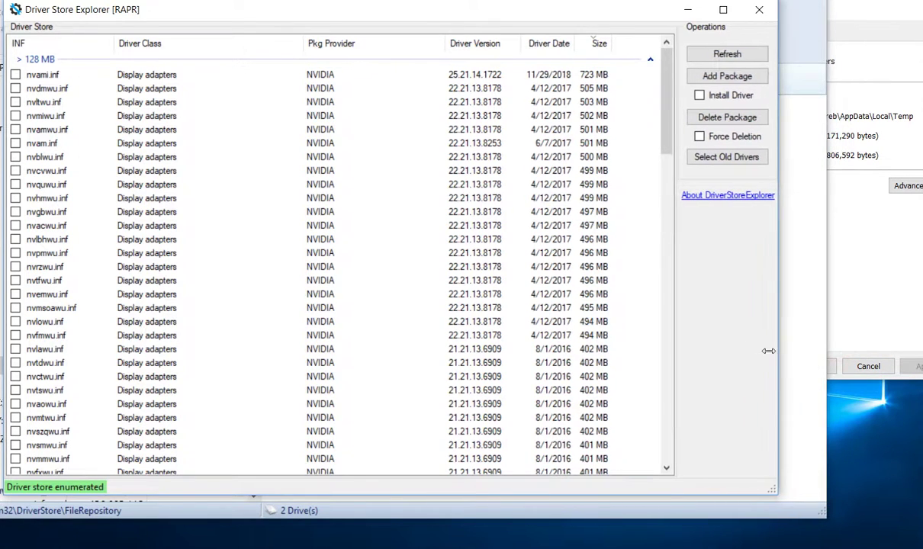